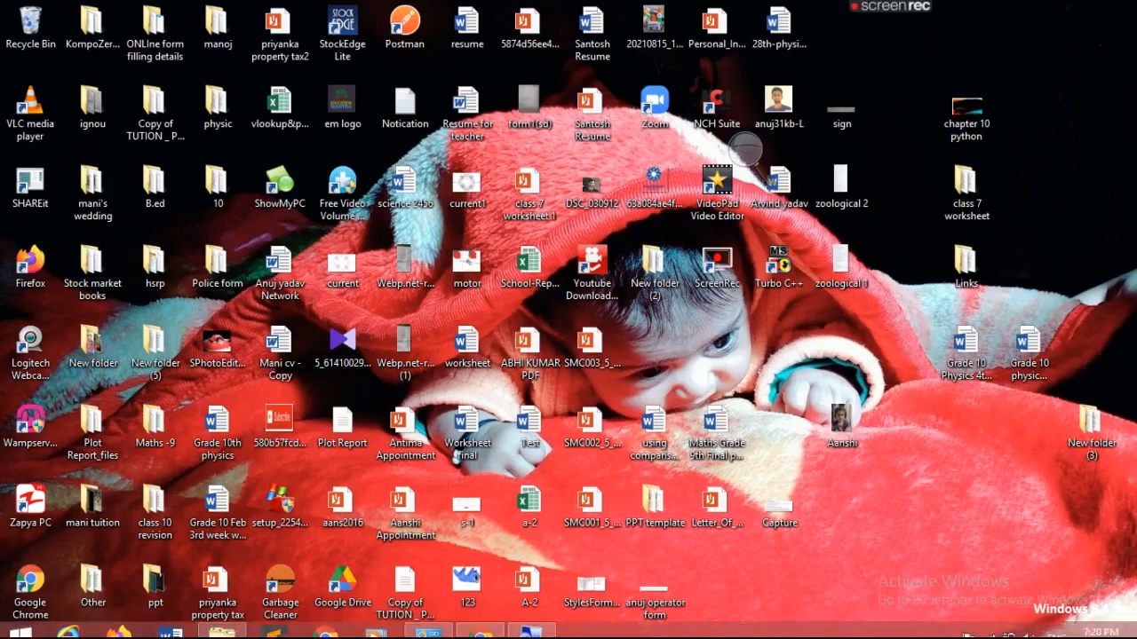
Switch to Google Chrome with the Person 1 profile and replace the old QB64 tabs with one blank tab.
left_click(328, 624)
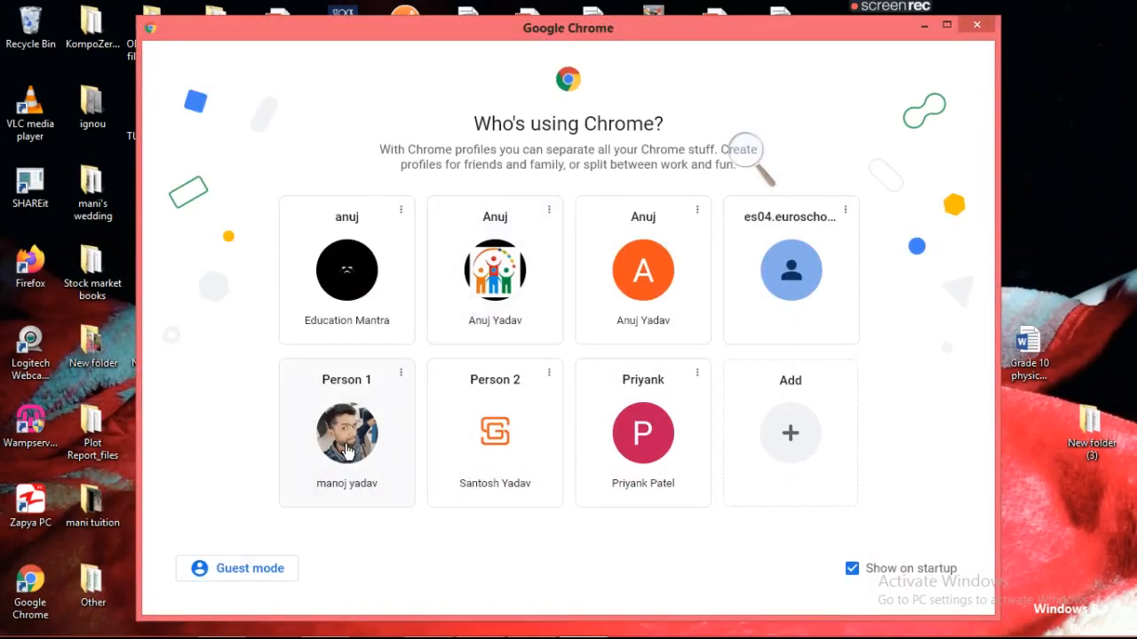
left_click(346, 451)
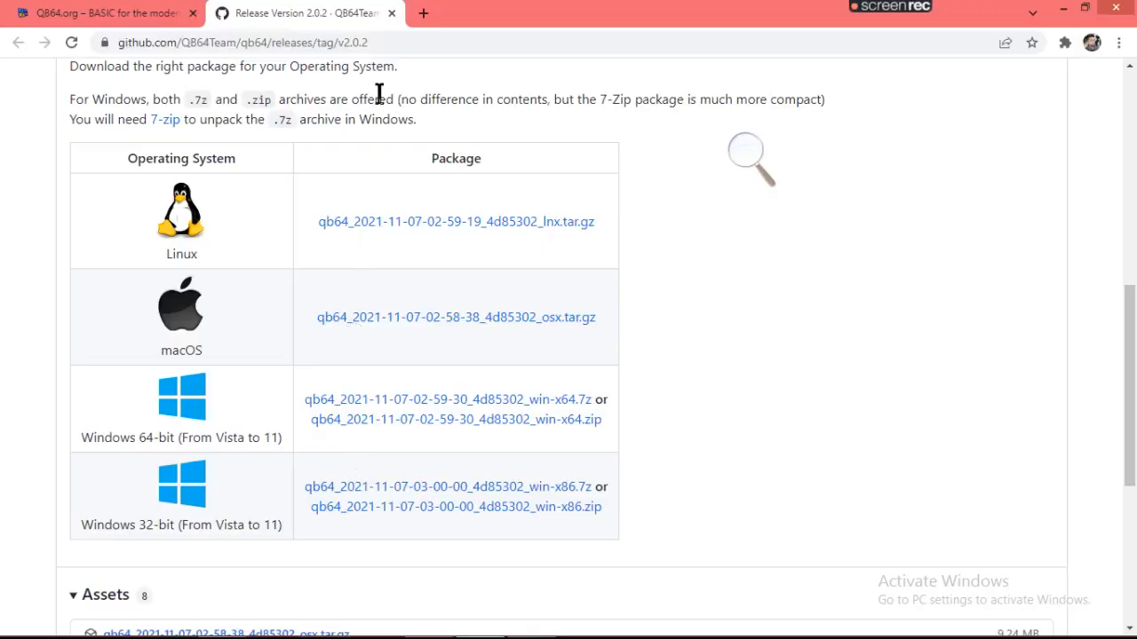
left_click(392, 13)
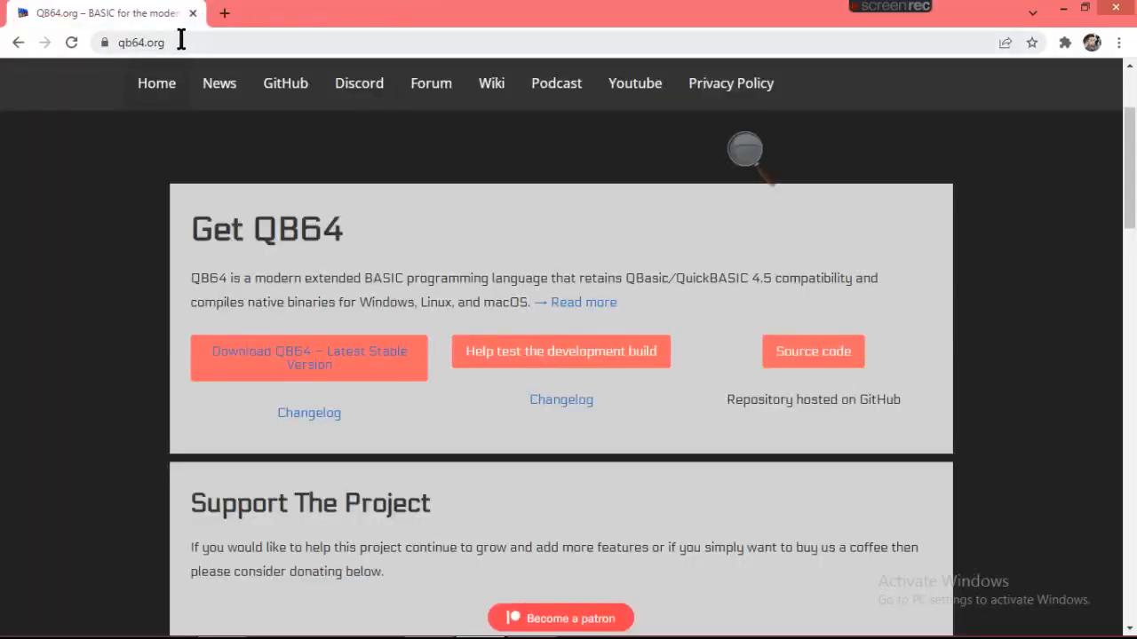
left_click(225, 14)
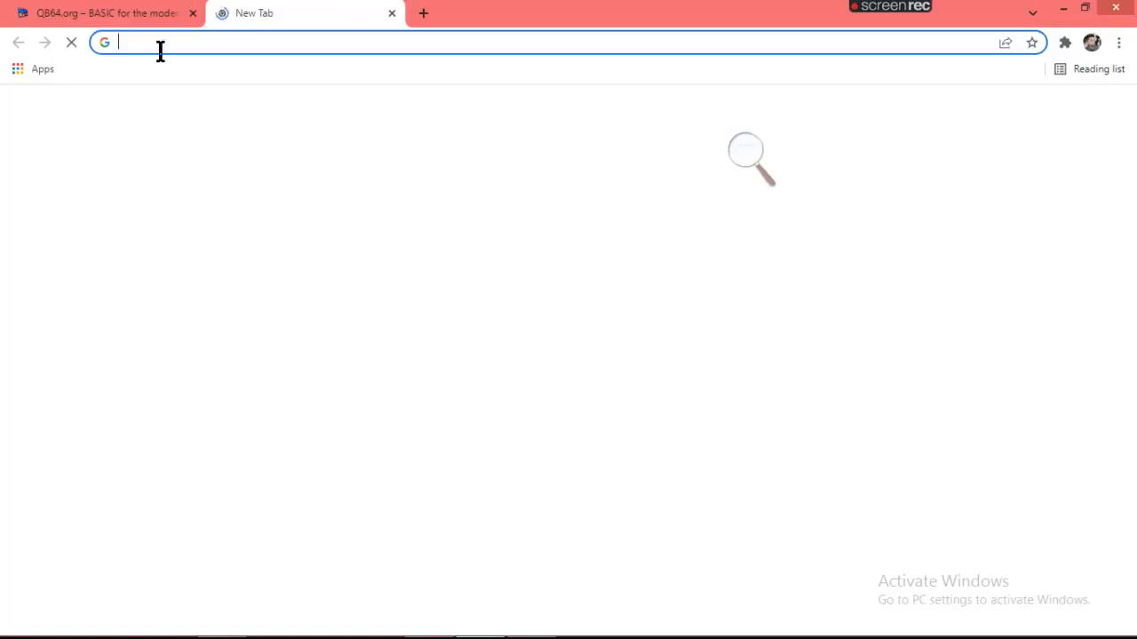
left_click(192, 13)
Go to the website qb64.org.
type("q")
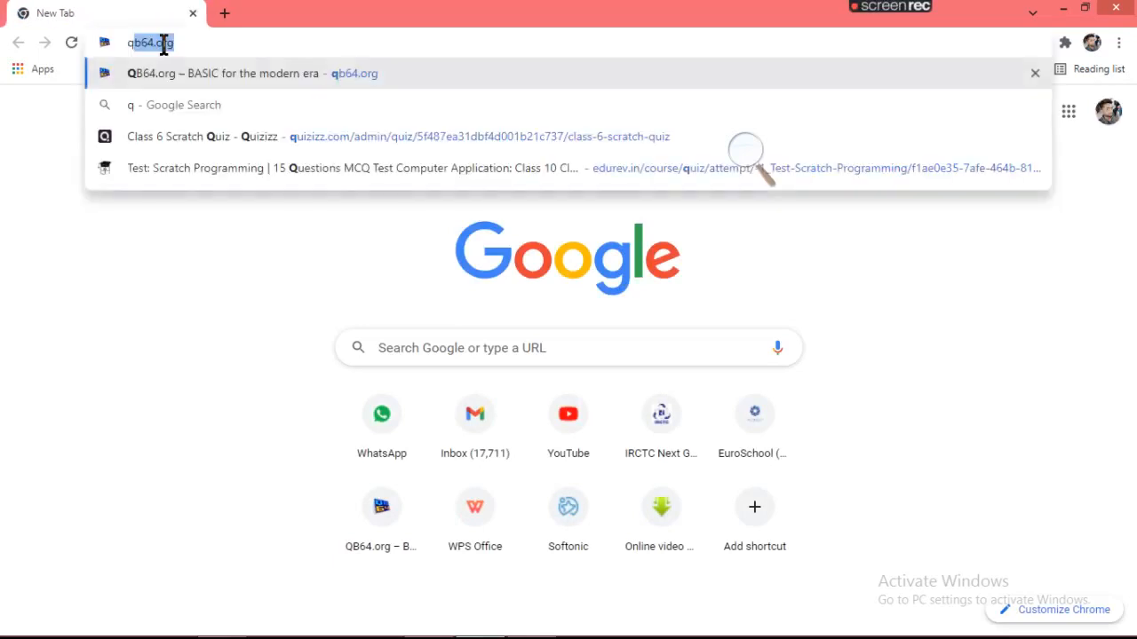
type("b64")
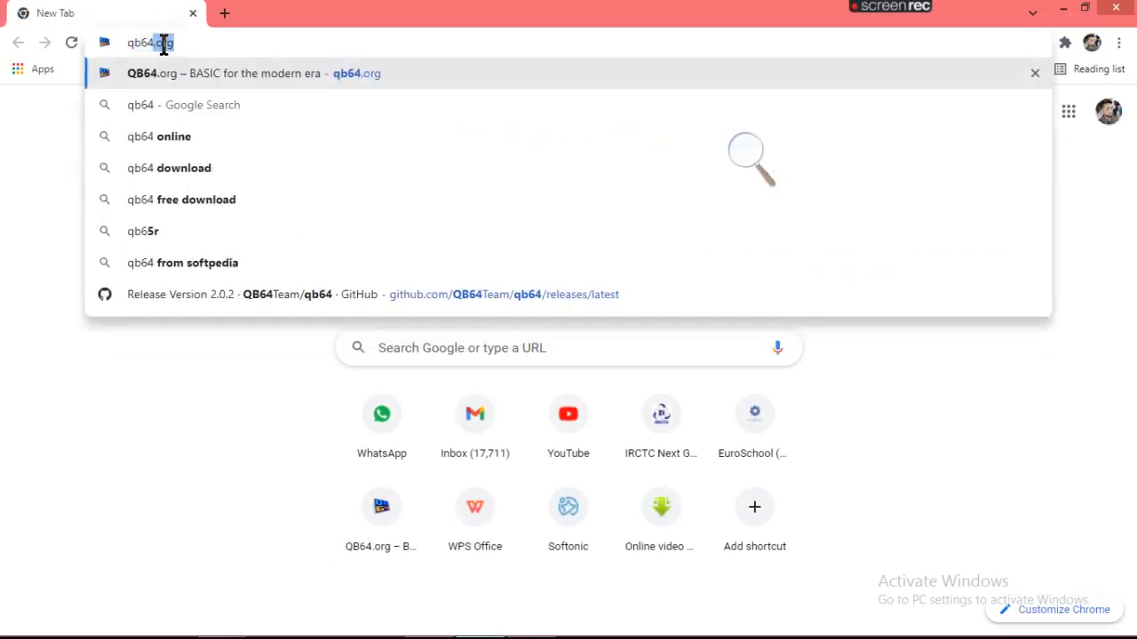
type(".org")
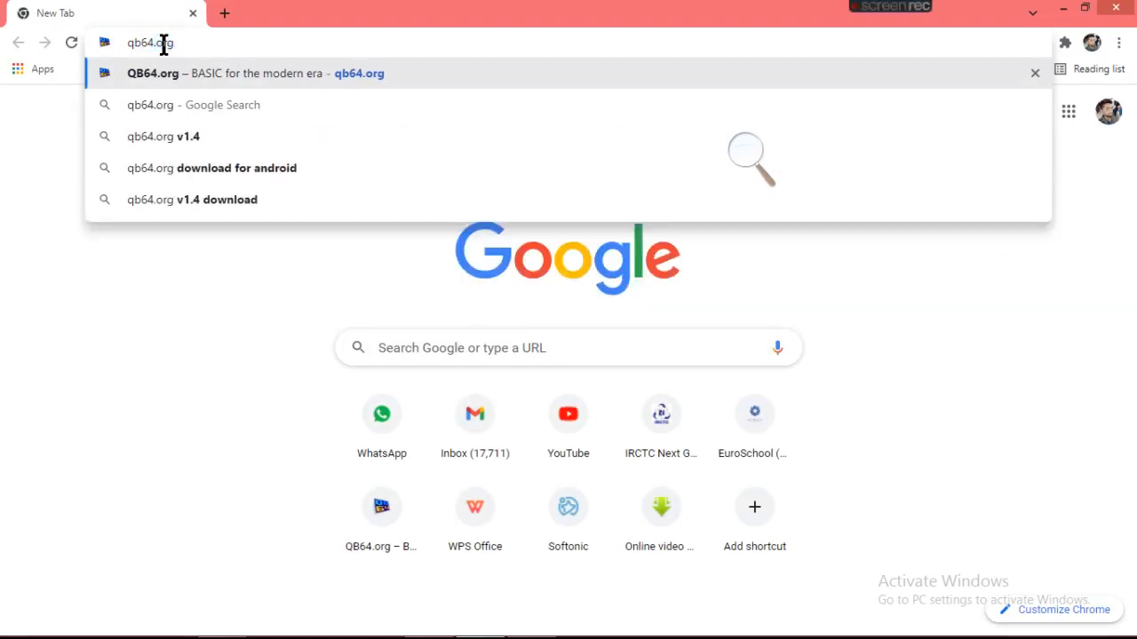
key("Return")
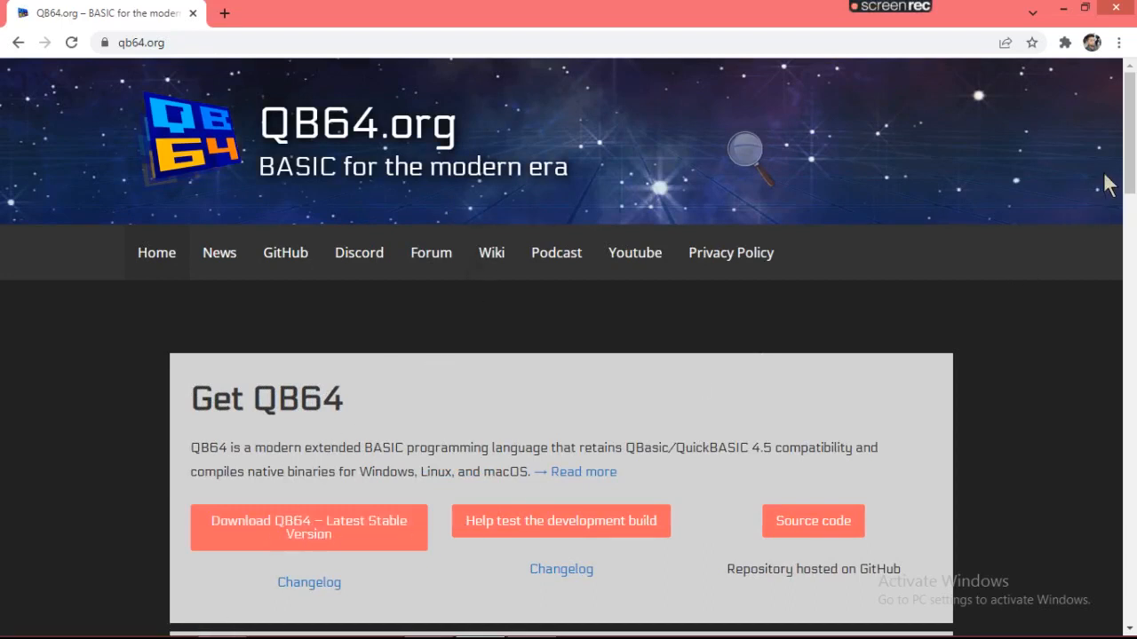
Magnify the screen to 200% and open the download page for the latest stable version of QB64.
left_click_drag(1132, 160, 1132, 209)
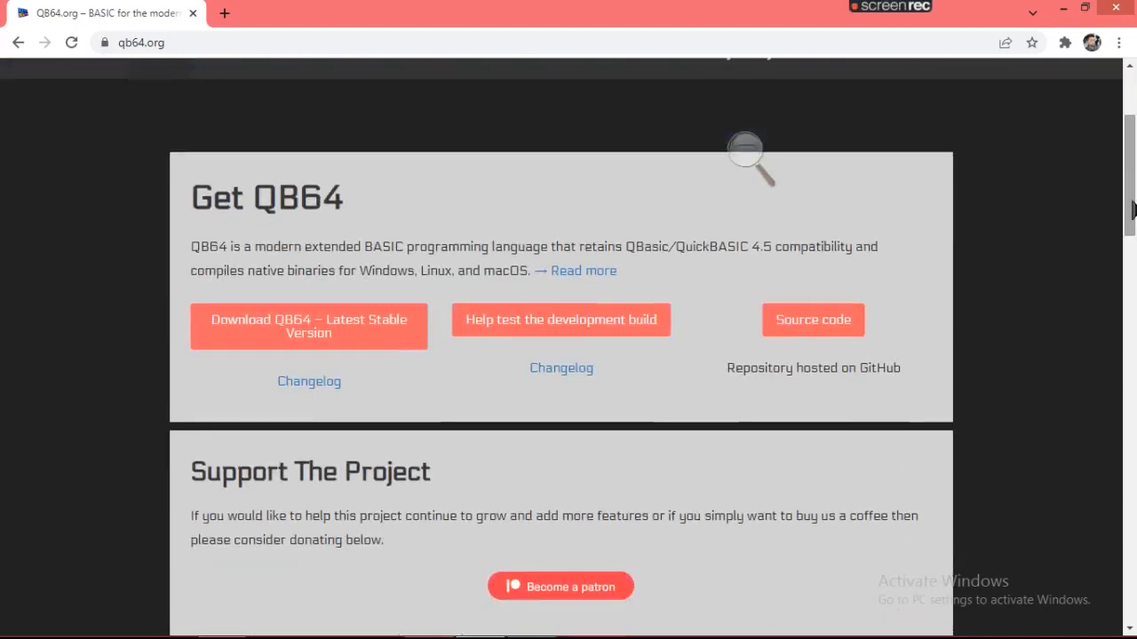
left_click(745, 157)
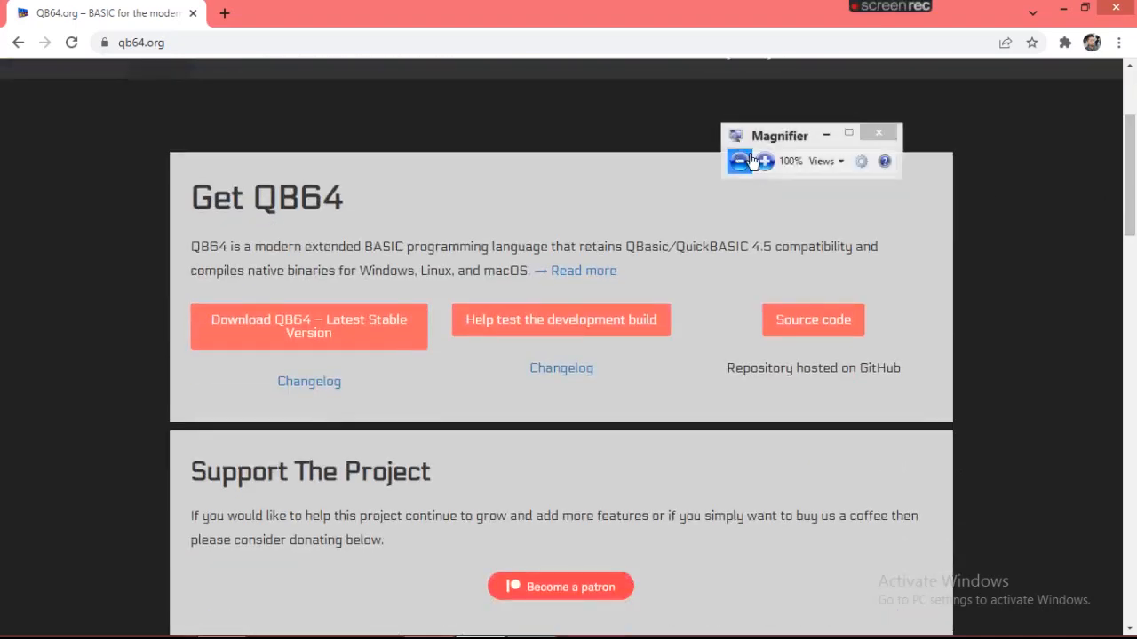
left_click(764, 160)
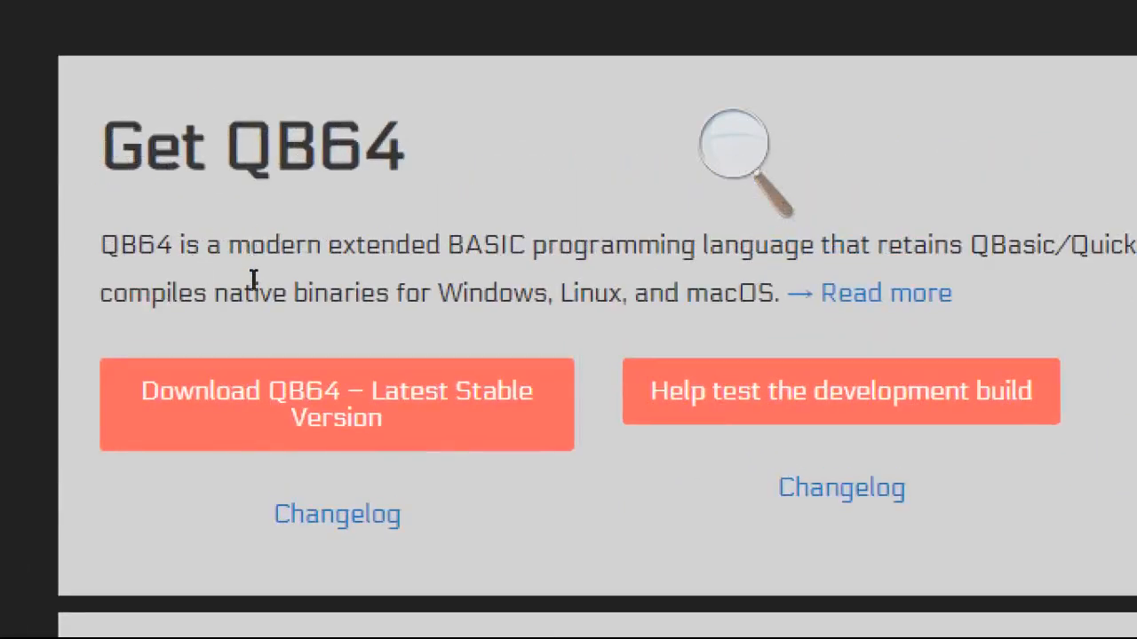
left_click(312, 332)
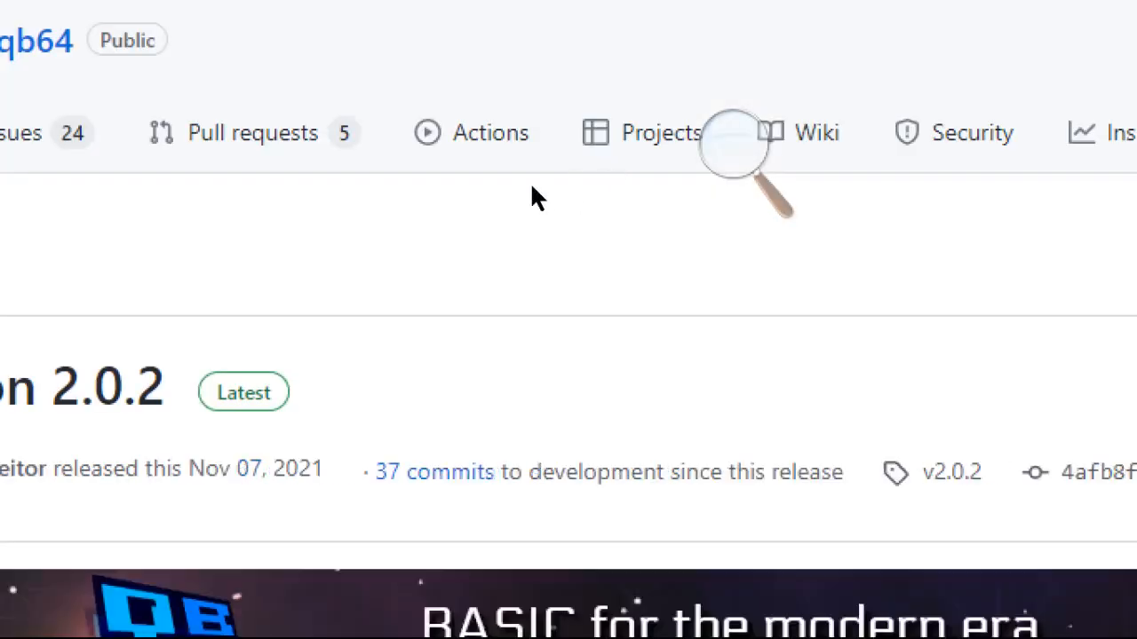
Restore 100% magnification, examine the Windows packages under the release's Download links at 200%, and return to 100%.
left_click(733, 145)
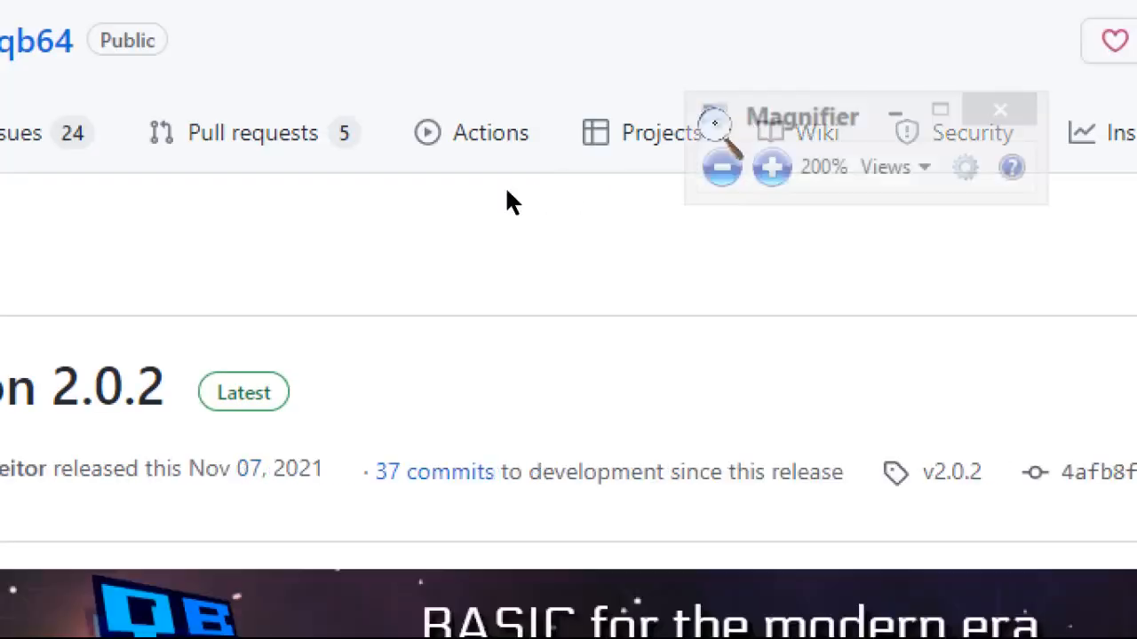
key("super+minus")
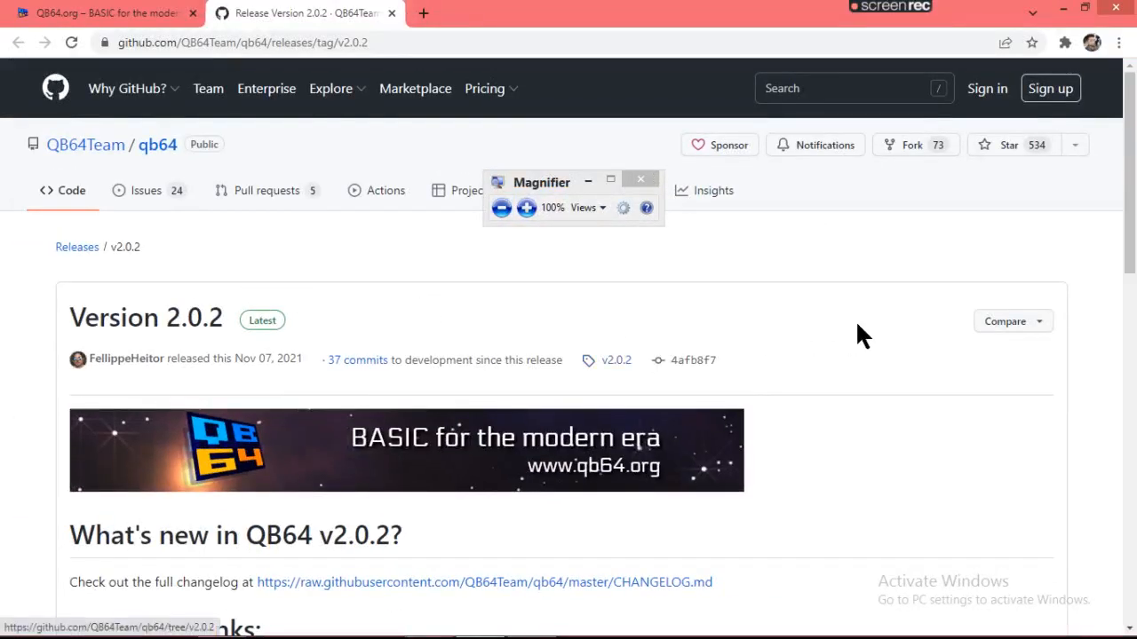
scroll(1132, 249, "down", 1)
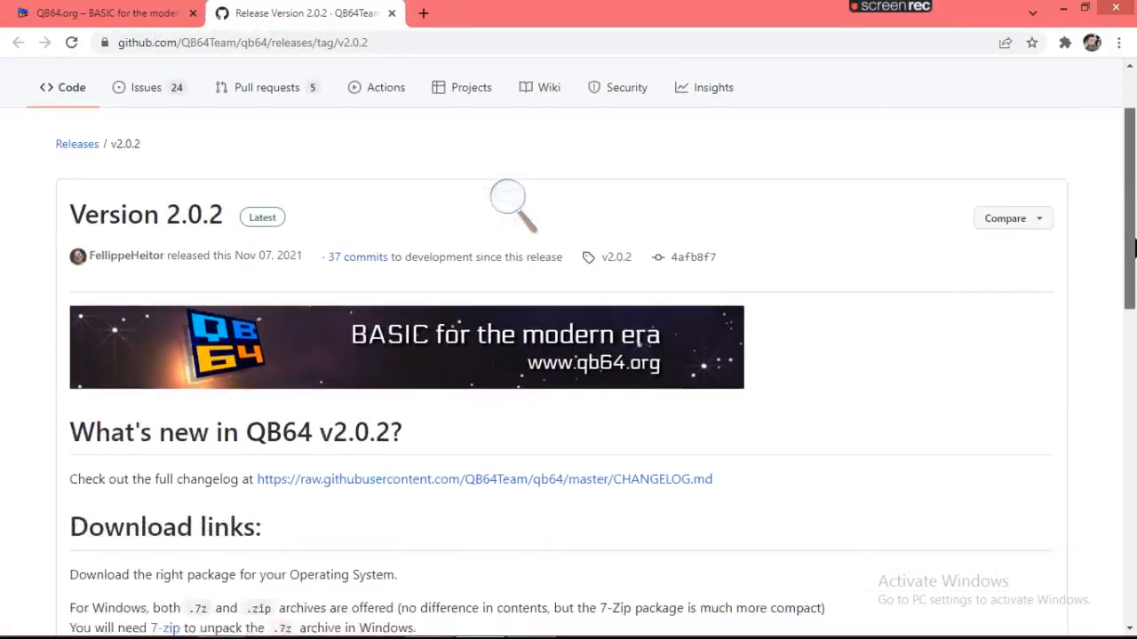
scroll(1134, 249, "down", 2)
scroll(1134, 319, "down", 1)
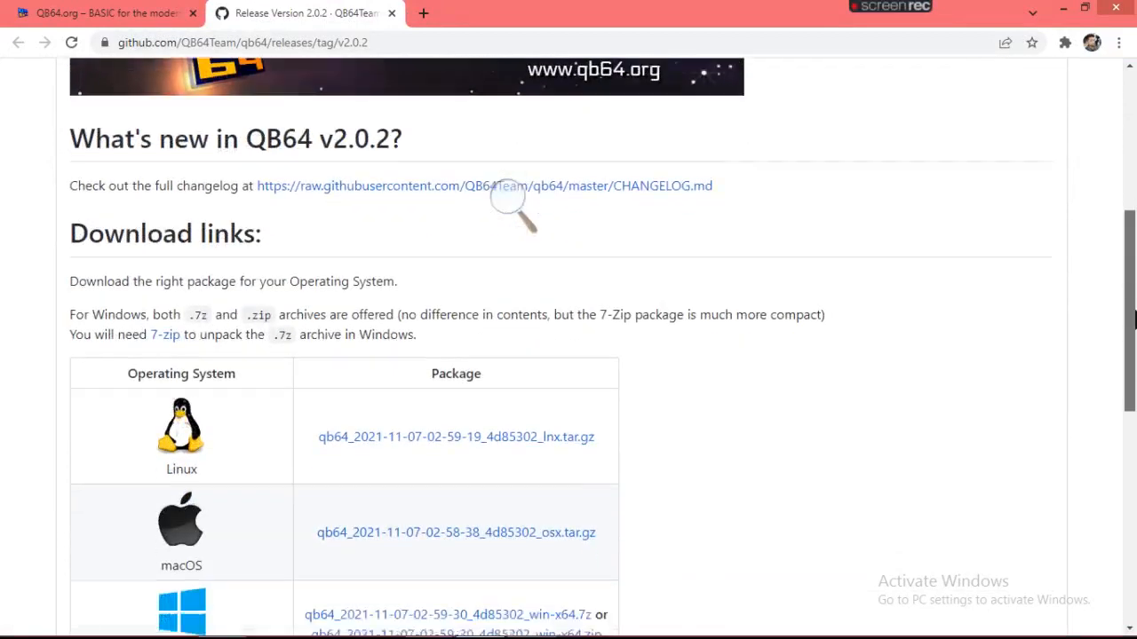
scroll(1134, 320, "down", 1)
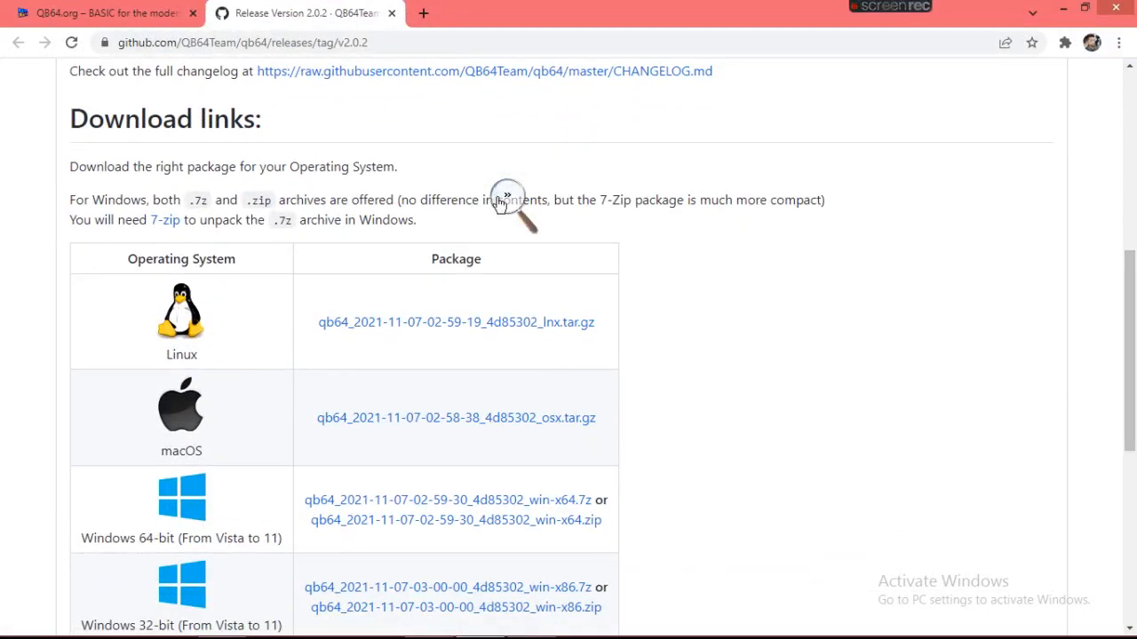
left_click(501, 201)
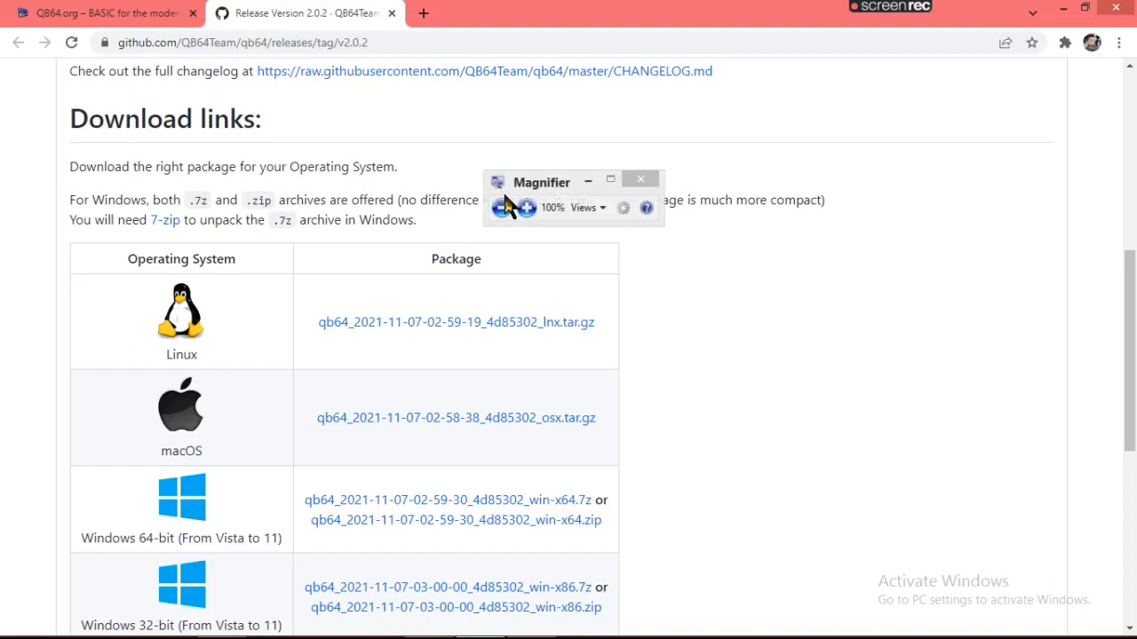
left_click(527, 207)
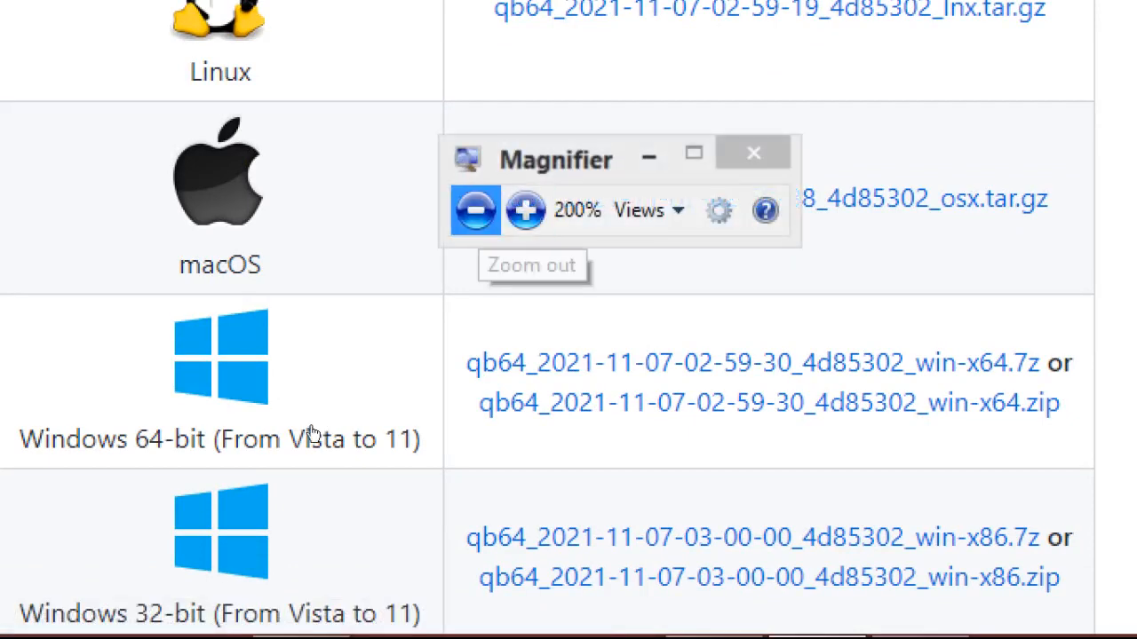
left_click(472, 210)
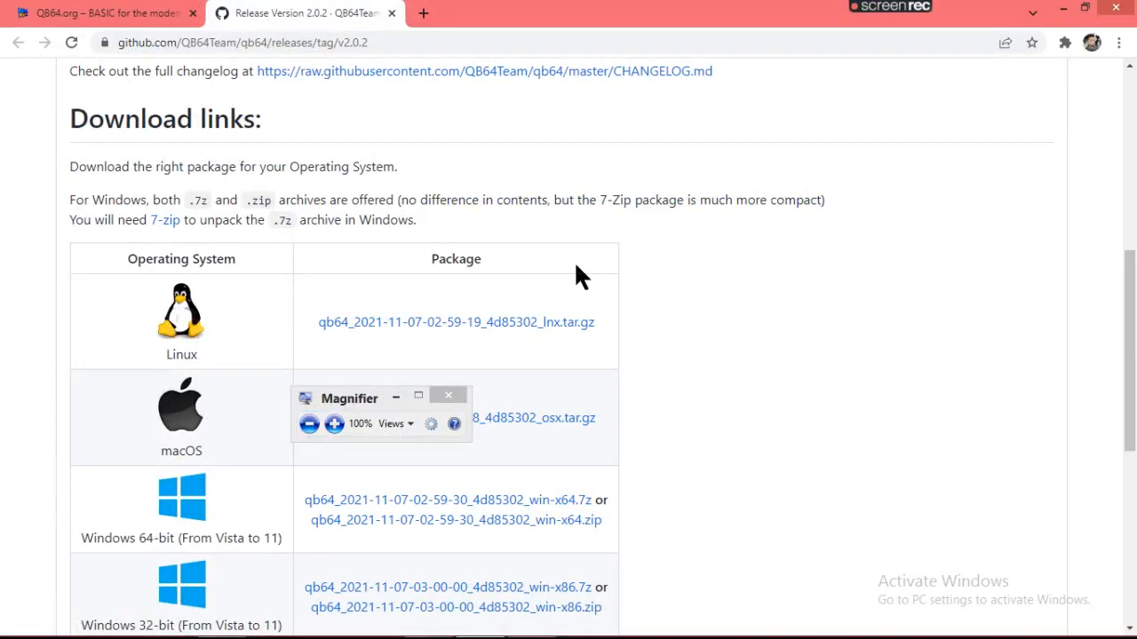
Search the computer for "this PC" and open This PC in a maximized File Explorer window.
key("super")
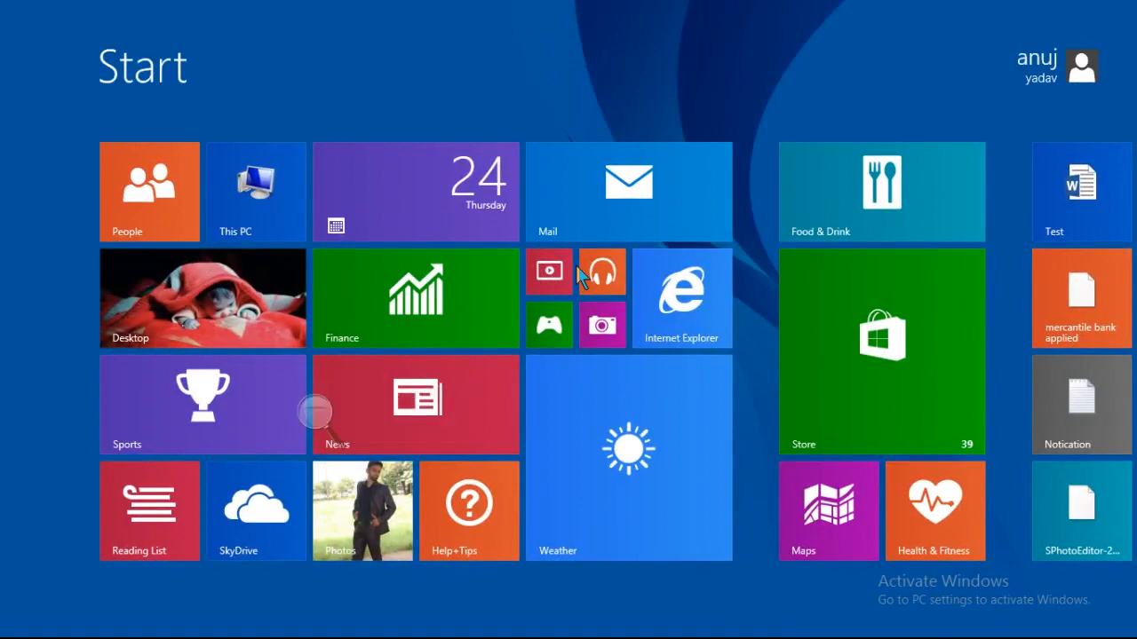
type("this PC")
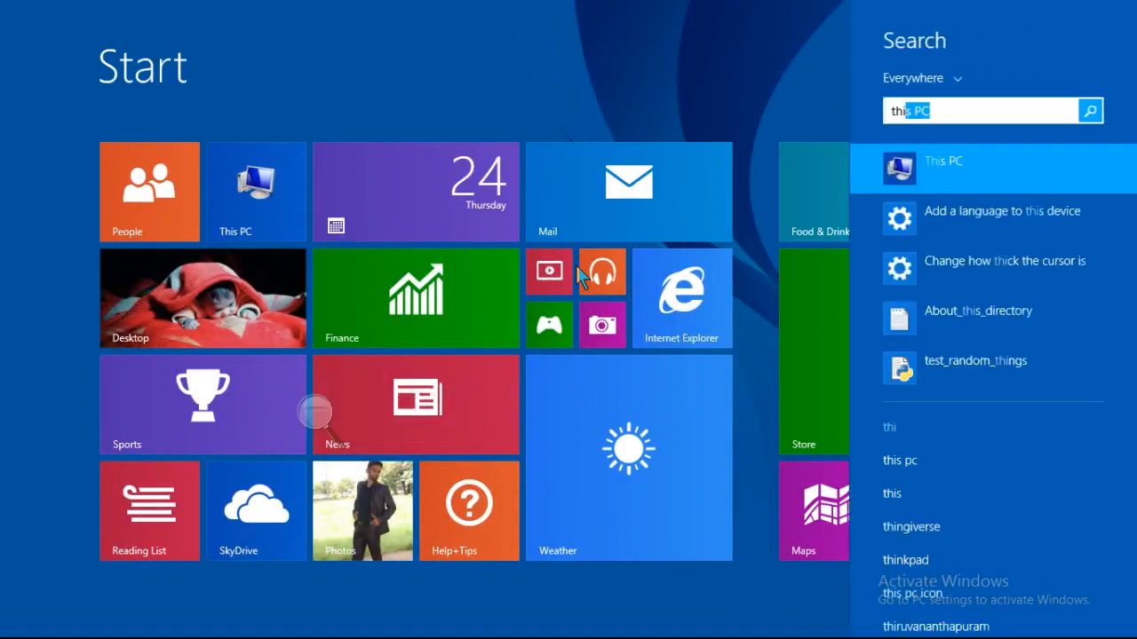
right_click(918, 174)
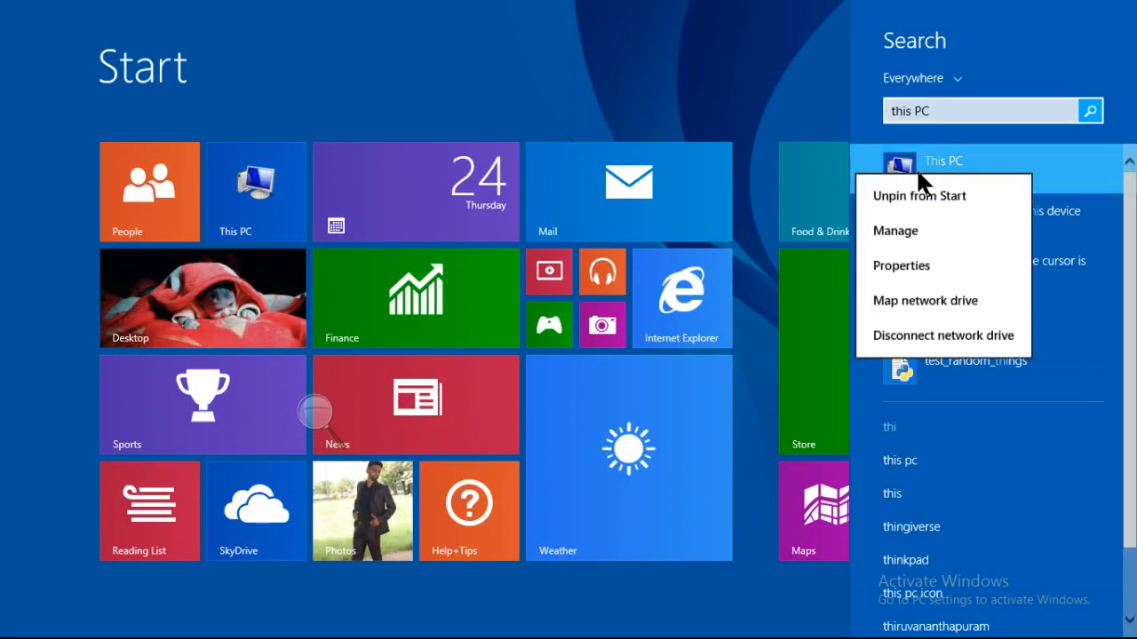
left_click(977, 170)
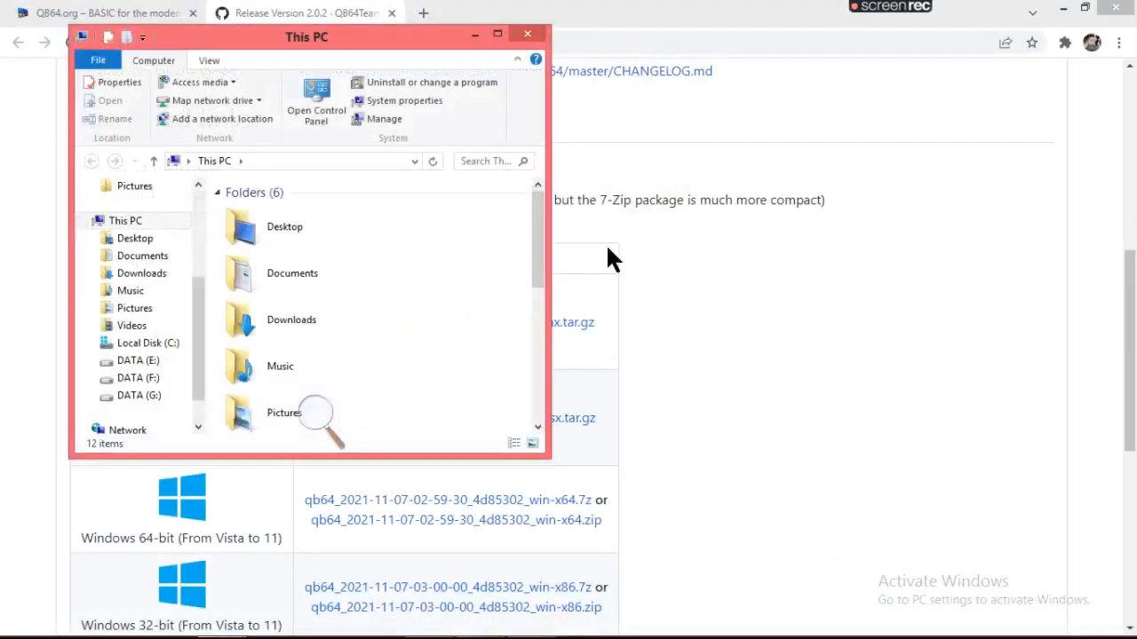
left_click(498, 34)
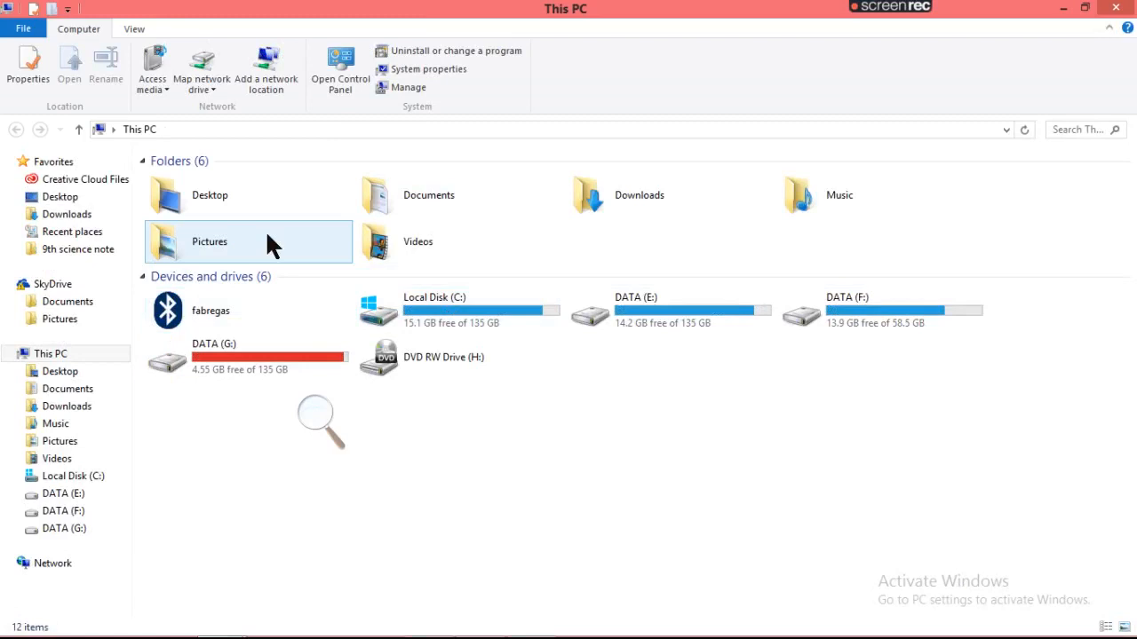
Open the properties of This PC and check the system type at 200% magnification, then restore 100%.
right_click(69, 357)
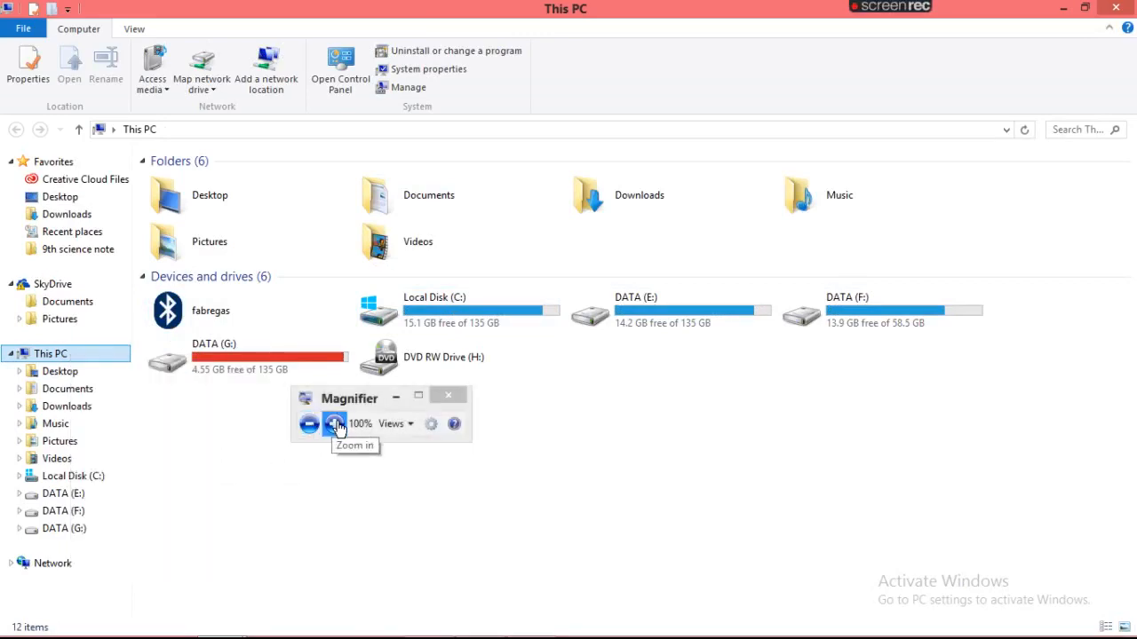
left_click(335, 425)
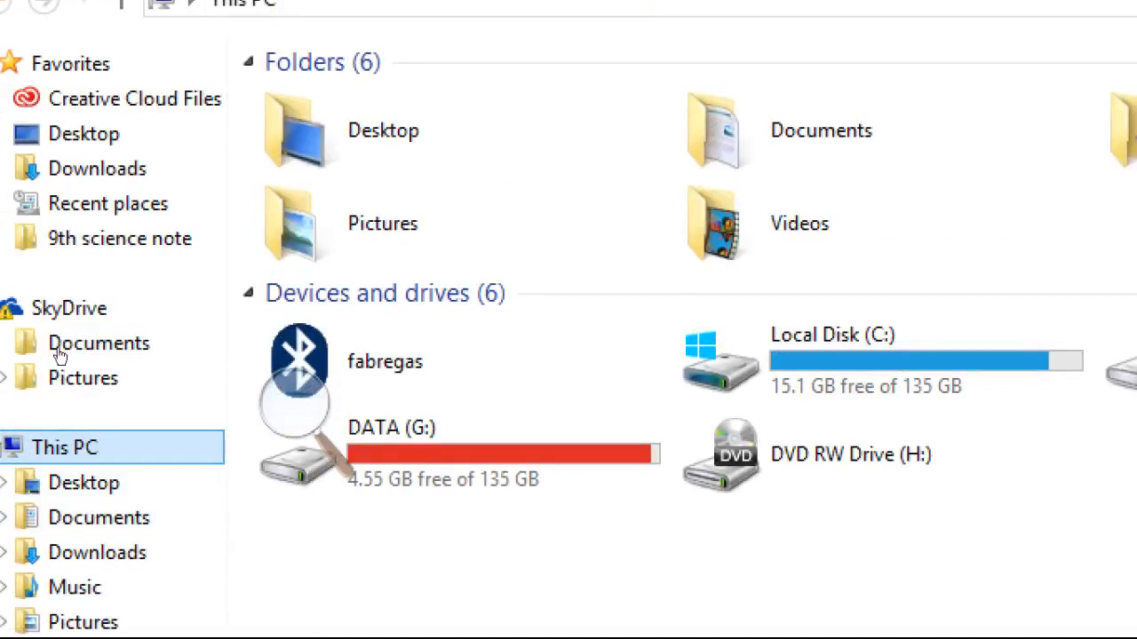
right_click(65, 447)
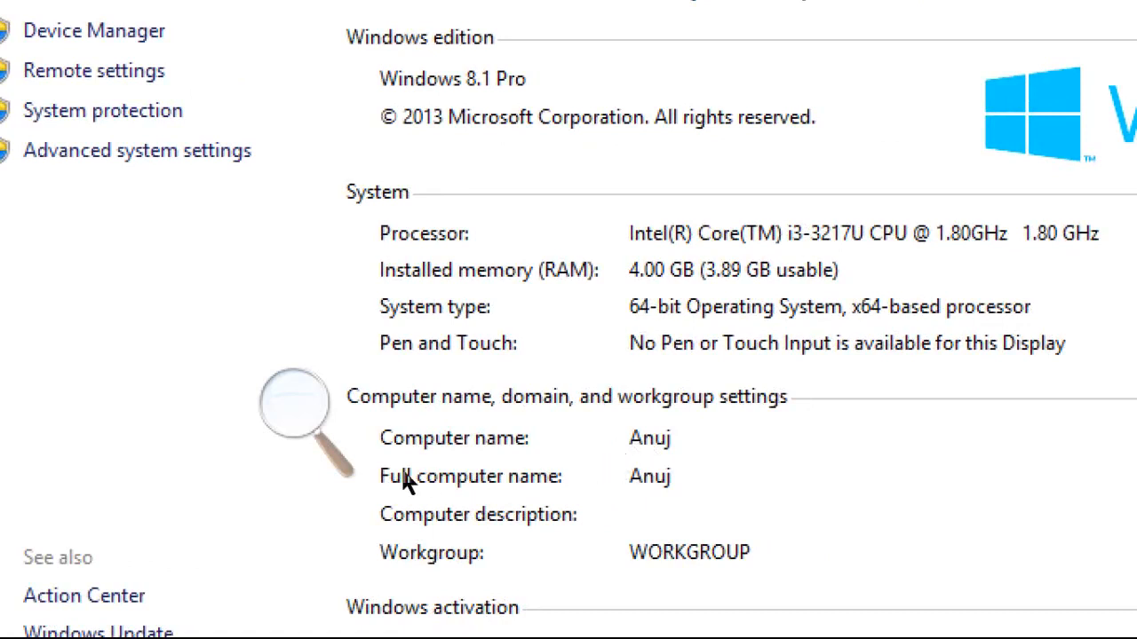
left_click(294, 401)
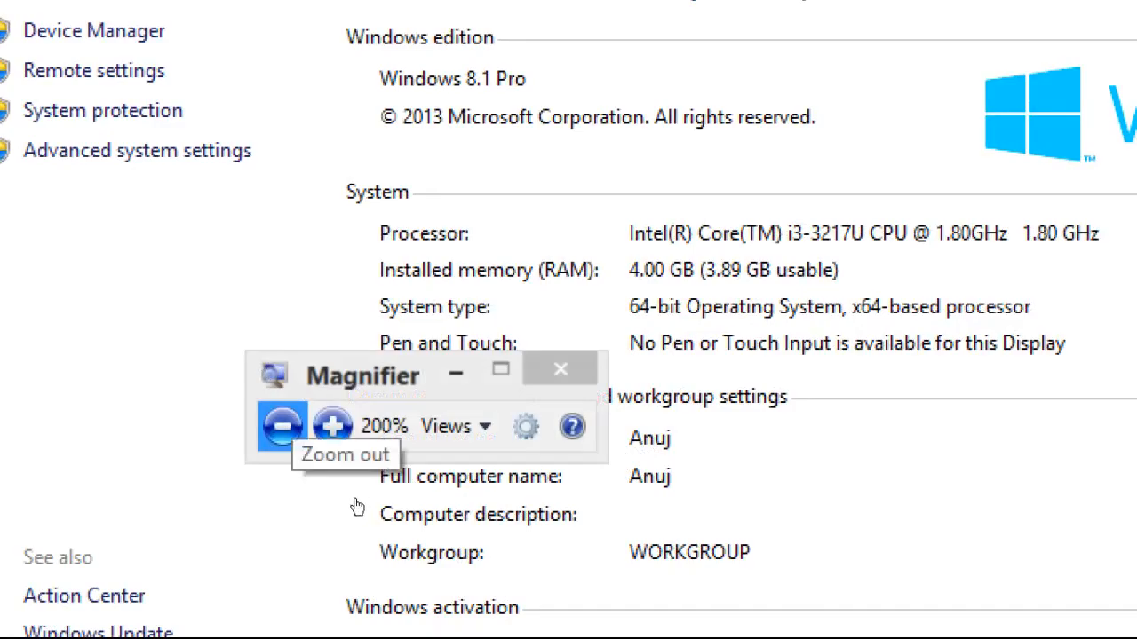
left_click(294, 429)
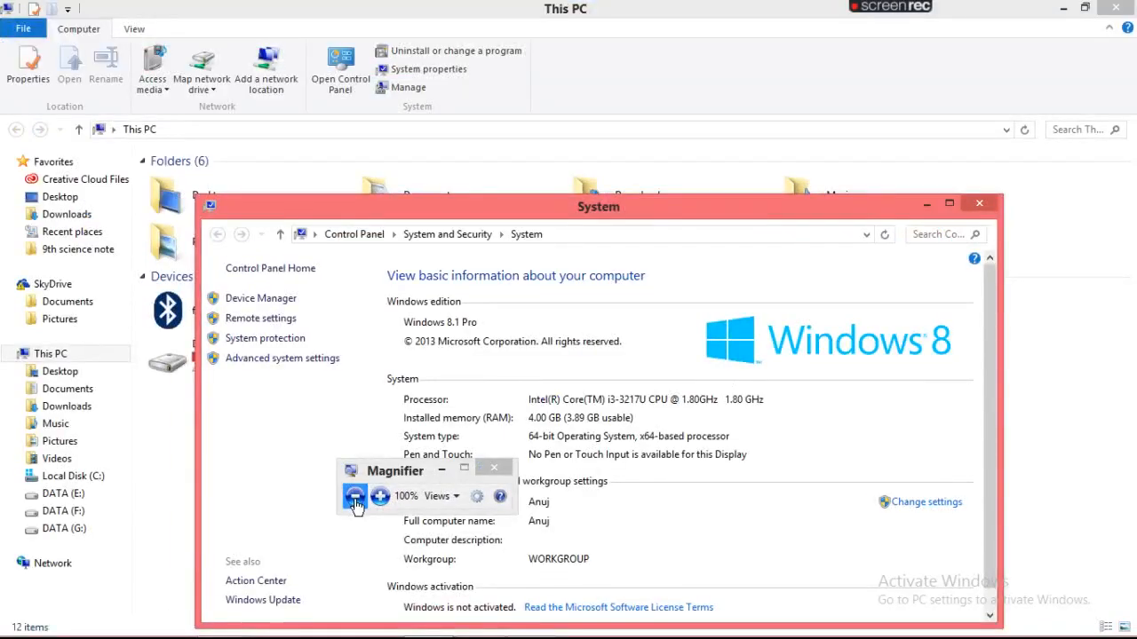
mouse_move(375, 637)
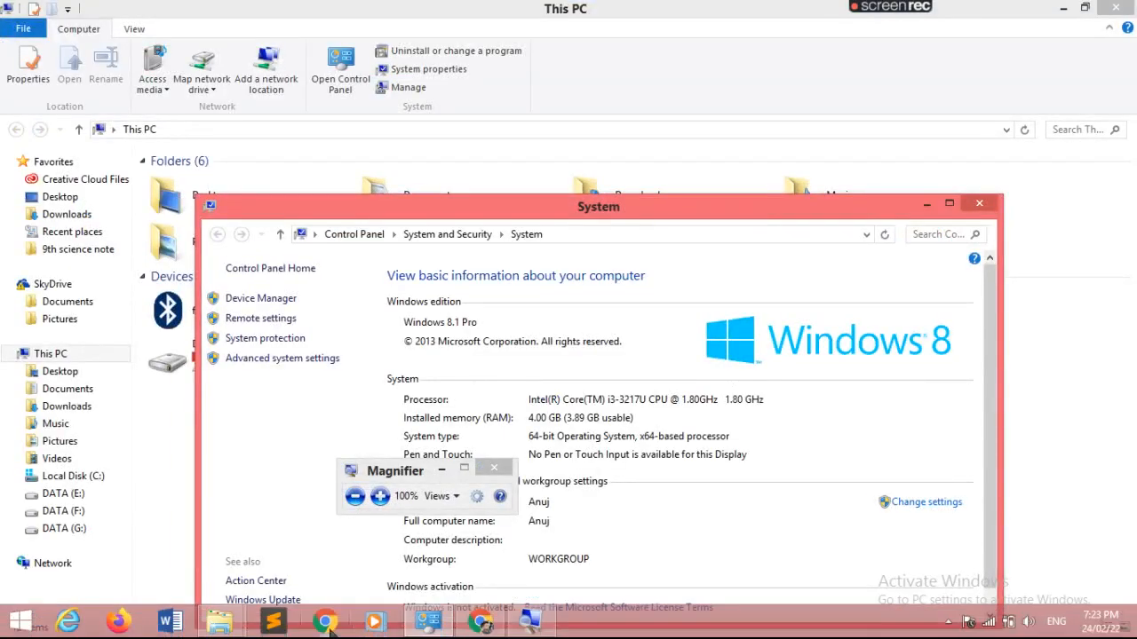
left_click(477, 624)
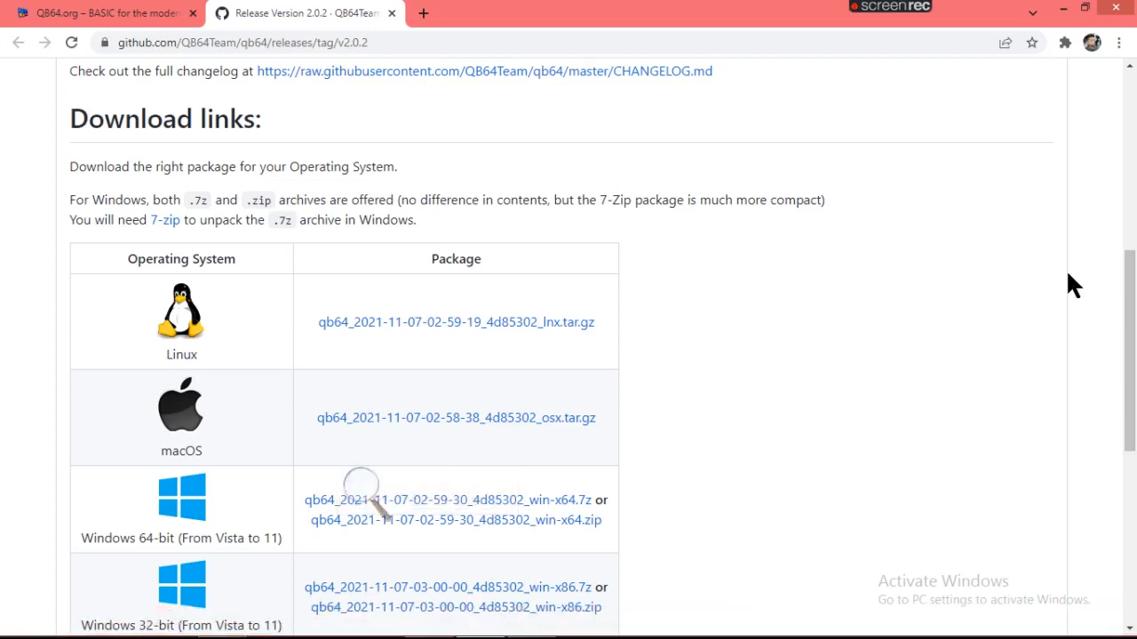
left_click_drag(1133, 290, 1128, 377)
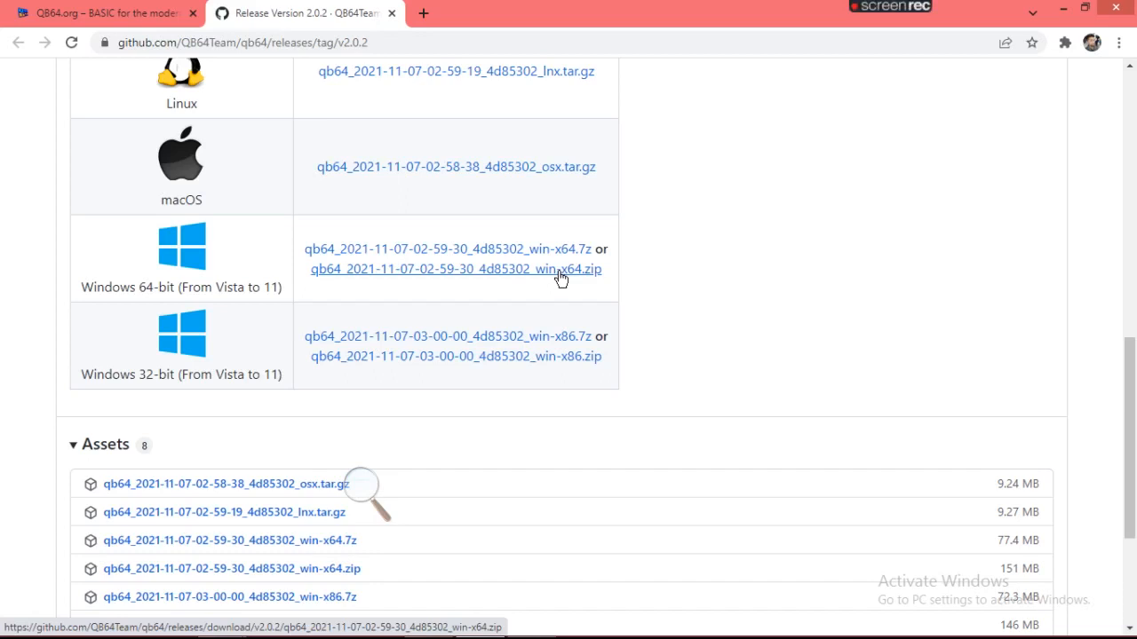
left_click(561, 270)
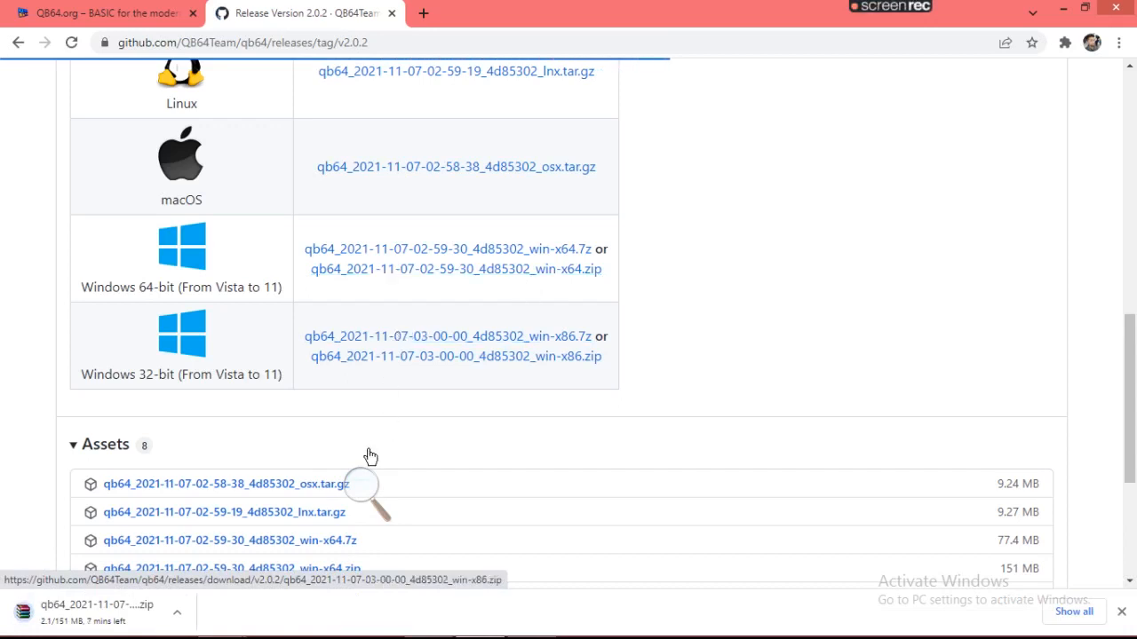
left_click(363, 482)
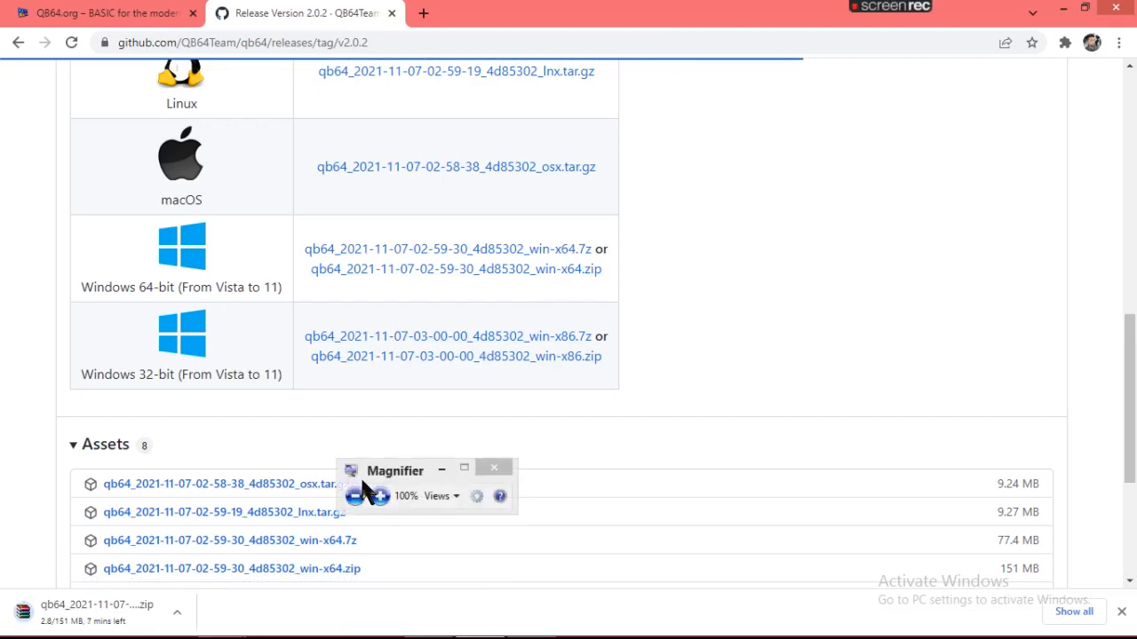
Check the progress of the zip download at 200% magnification, restore 100%, and look over the release page.
left_click(380, 495)
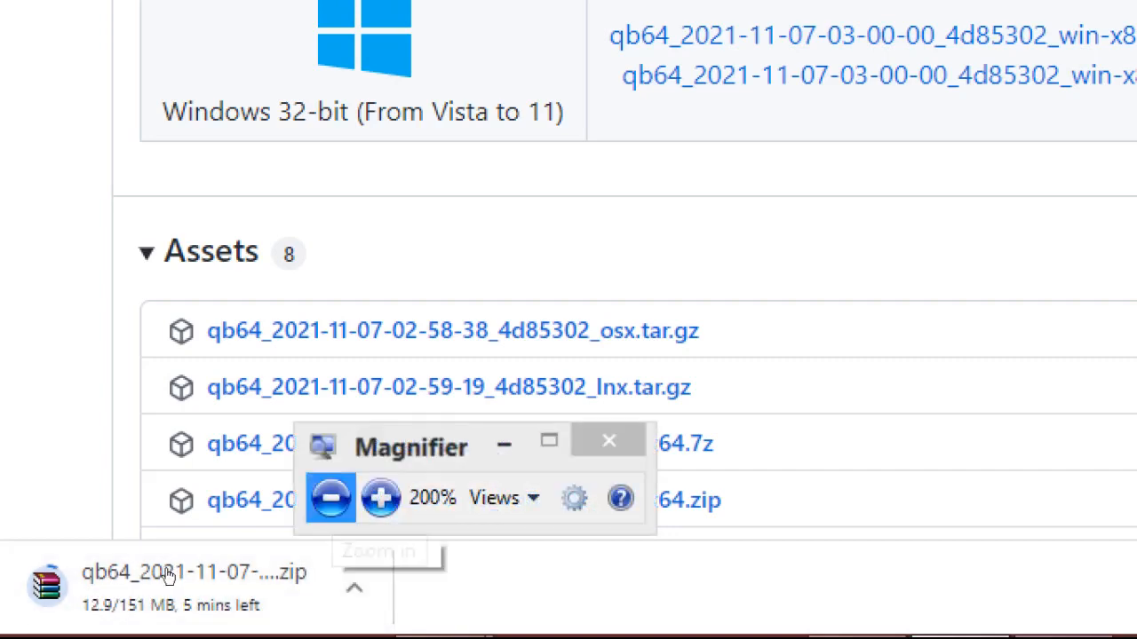
left_click(329, 497)
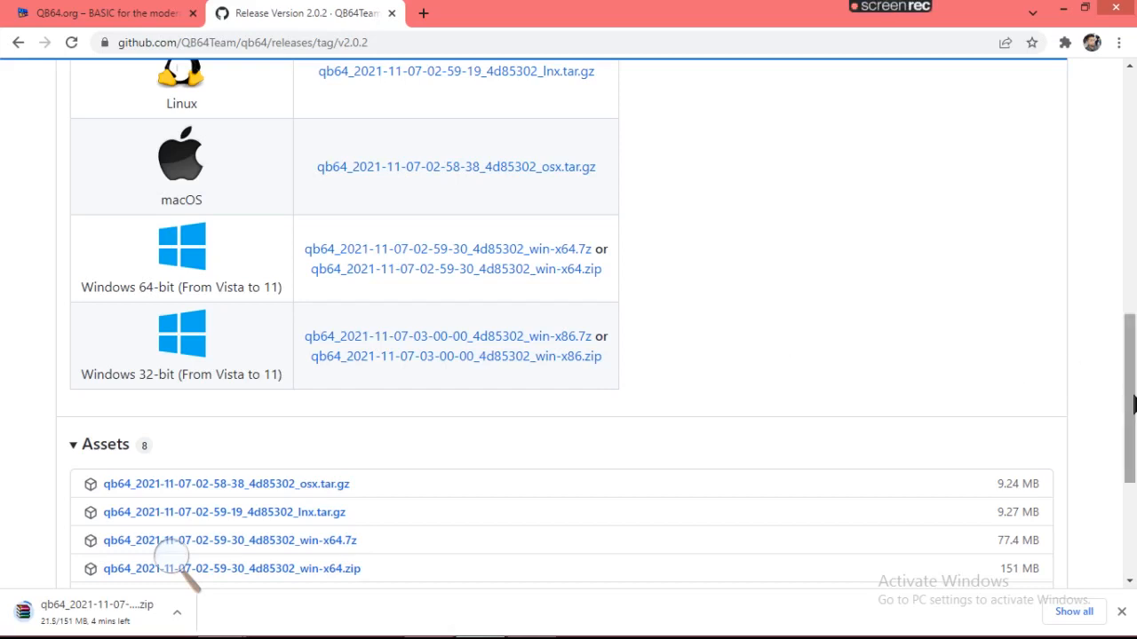
left_click_drag(1127, 400, 1129, 207)
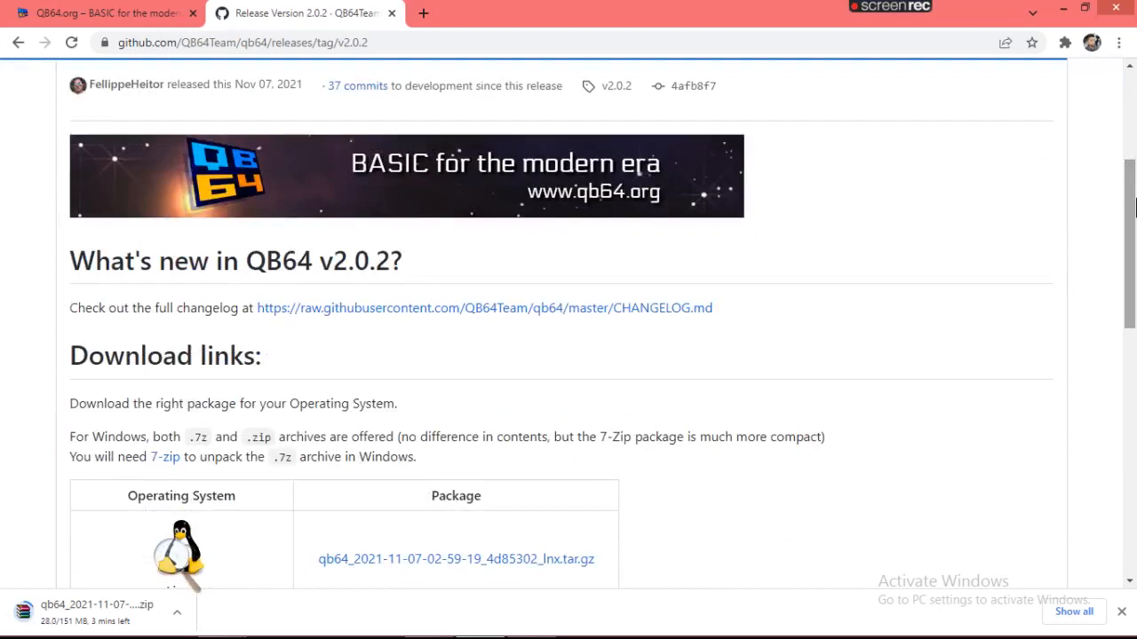
mouse_move(902, 13)
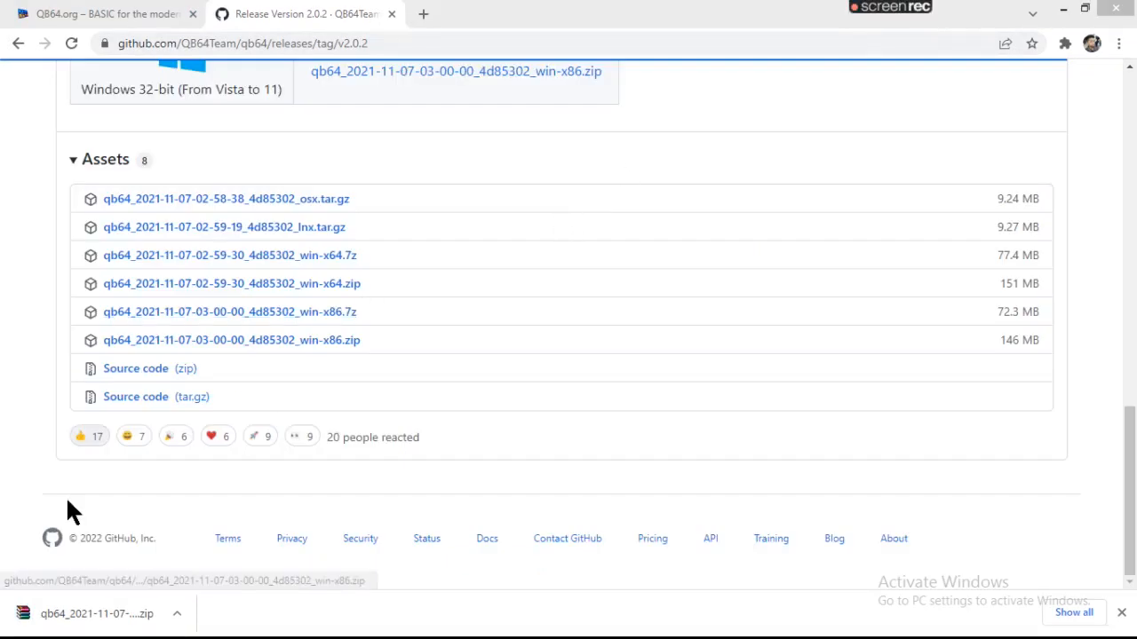
Show the downloaded QB64 zip in its Downloads folder and maximize the File Explorer window.
left_click(178, 617)
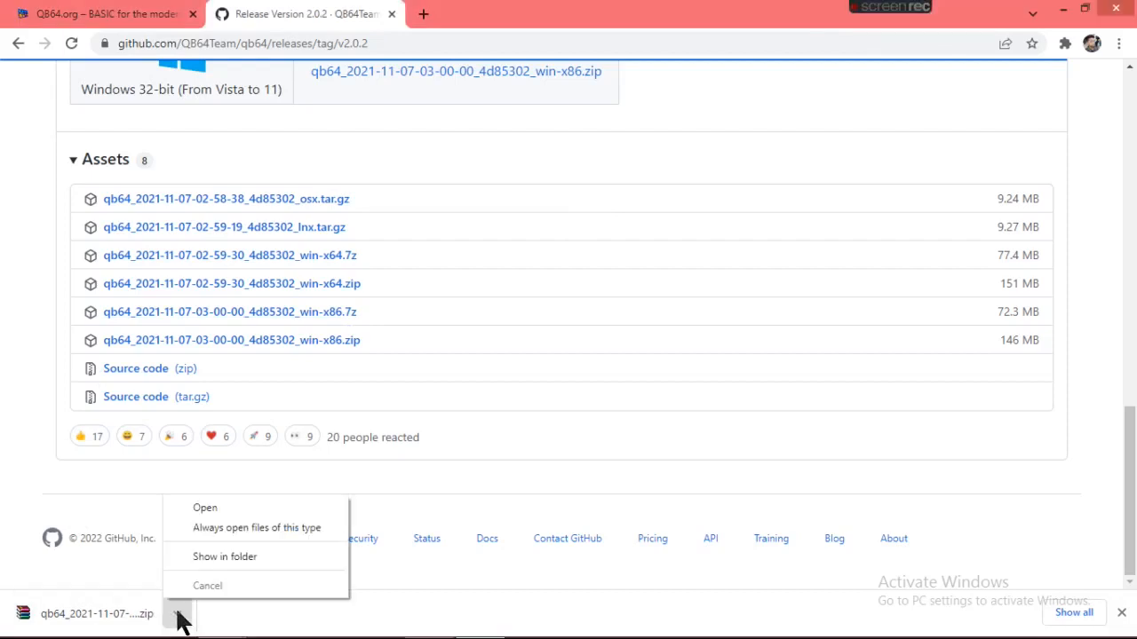
left_click(235, 559)
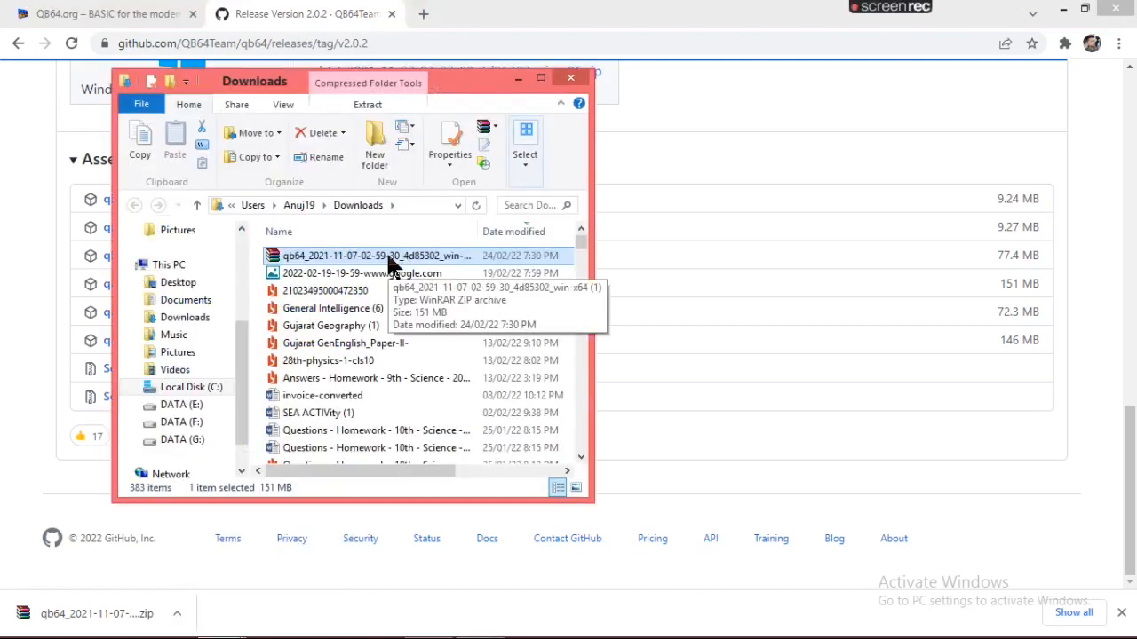
left_click(541, 80)
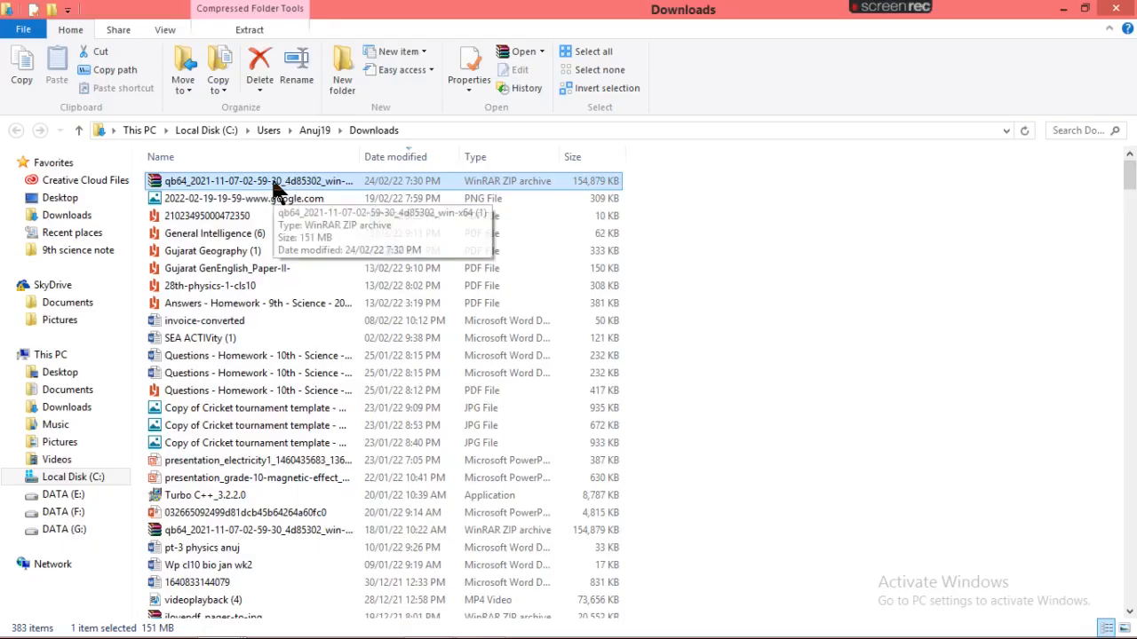
double_click(272, 181)
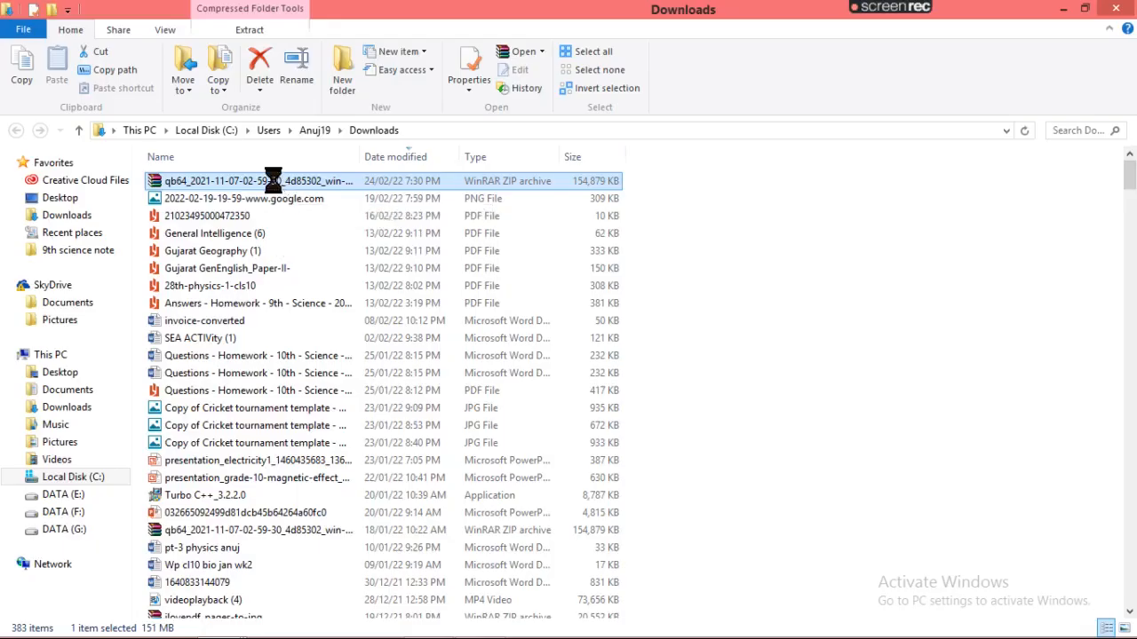
right_click(272, 181)
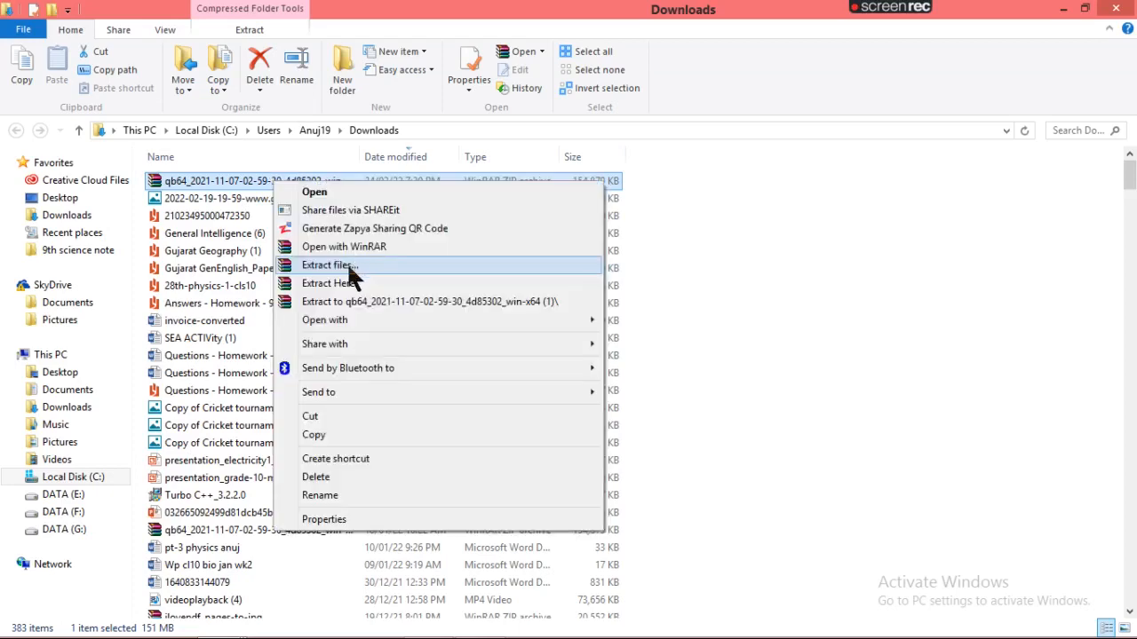
left_click(351, 269)
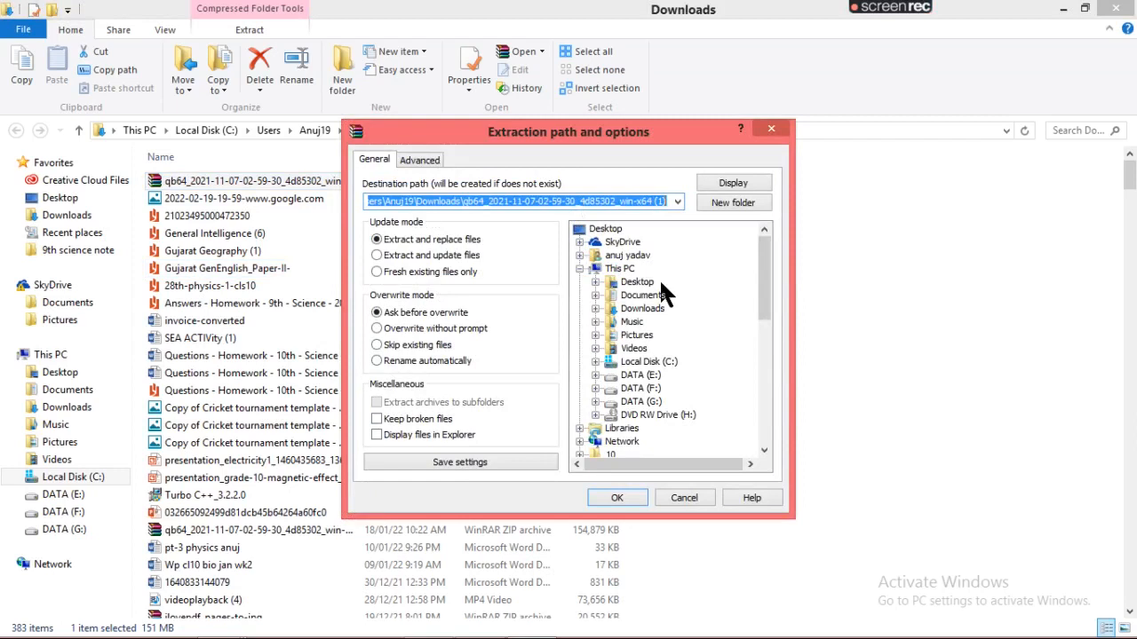
left_click(643, 362)
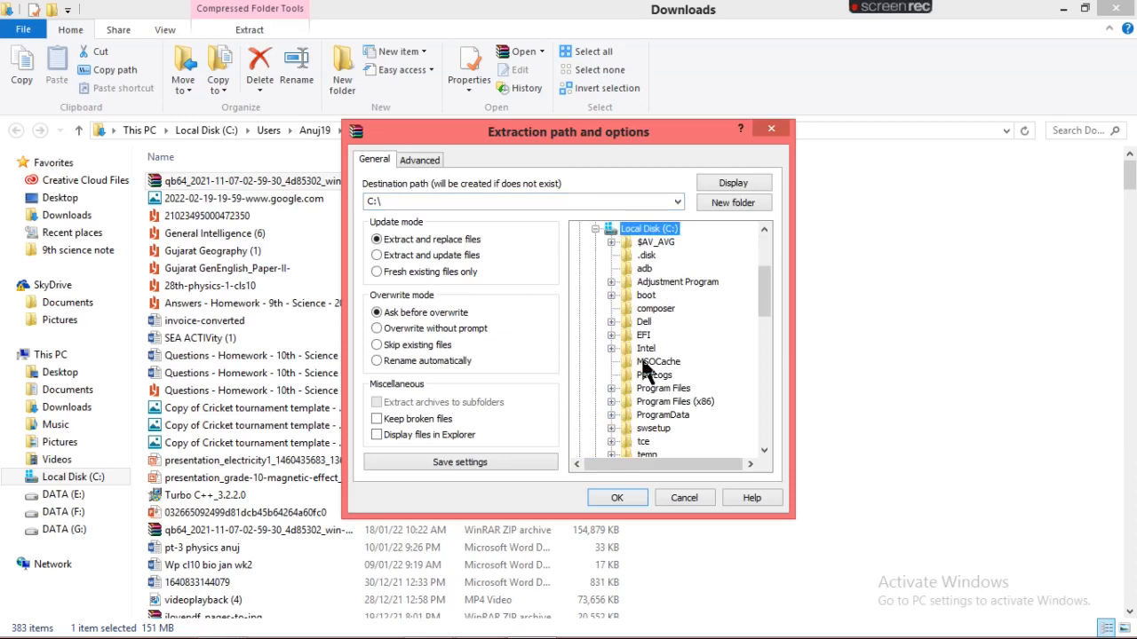
Create a new folder named qb64 on drive C: in the extraction options and extract the archive into it.
left_click(733, 202)
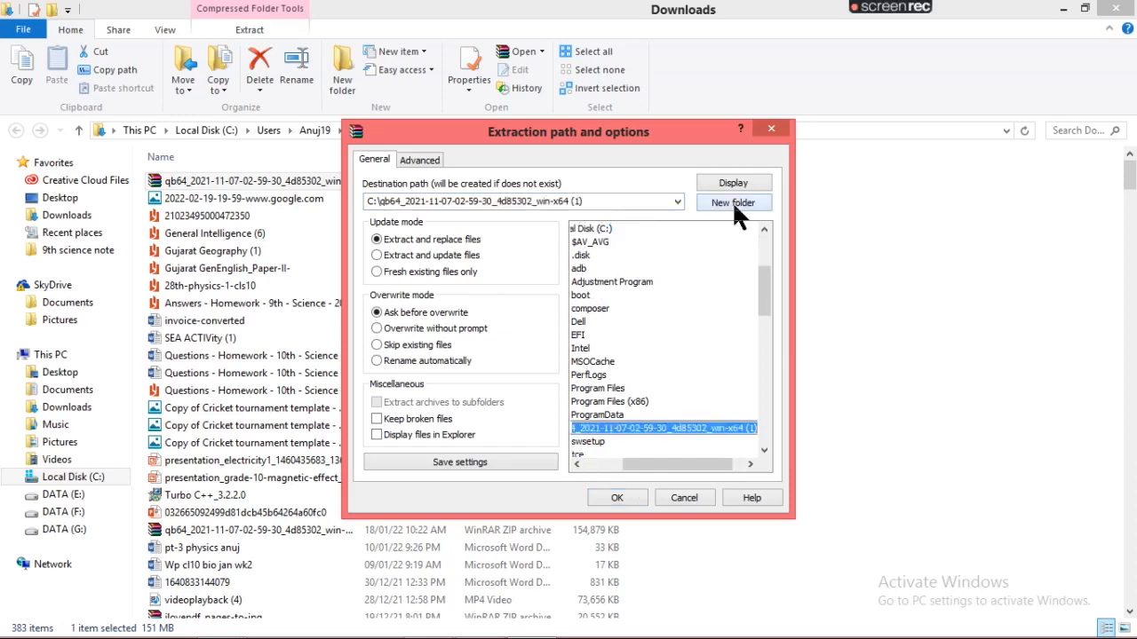
key("BackSpace")
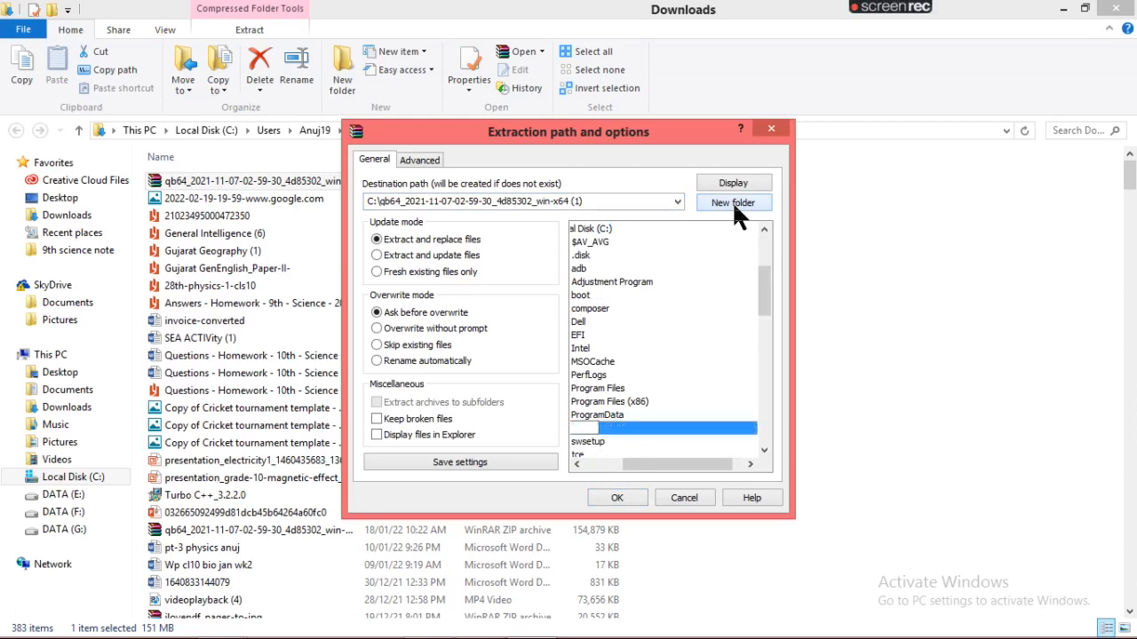
type("qb")
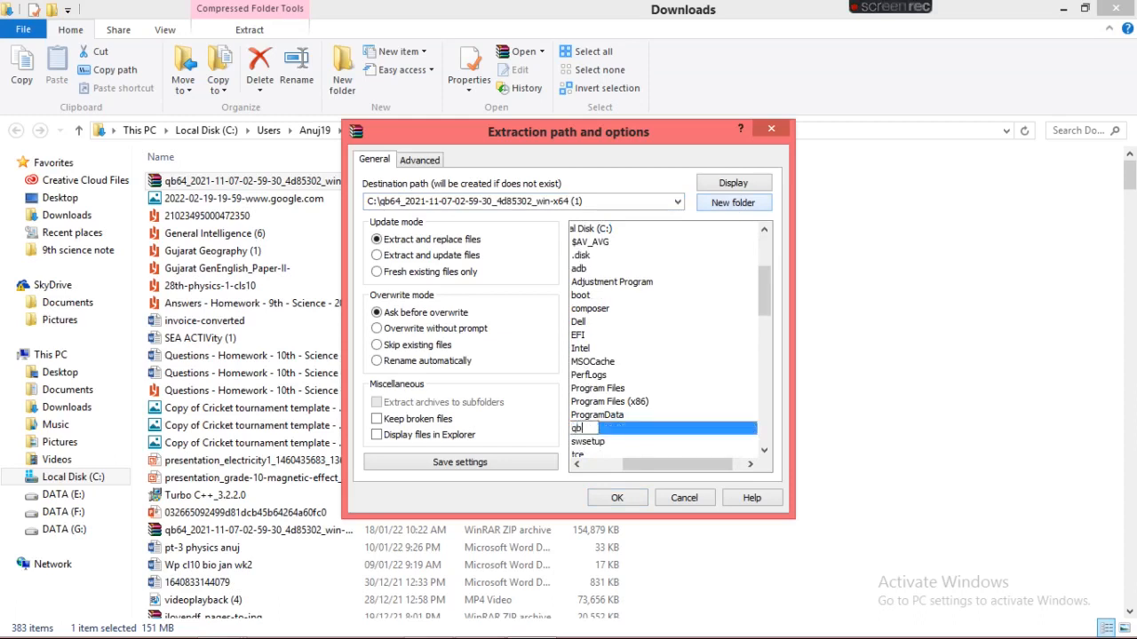
type("64")
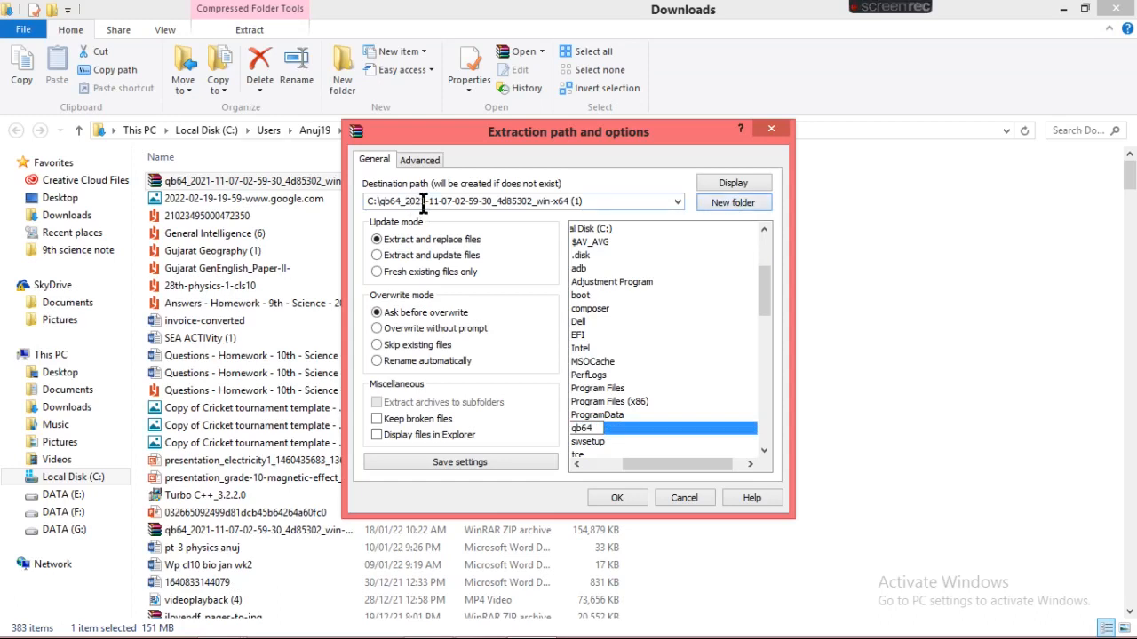
left_click(617, 498)
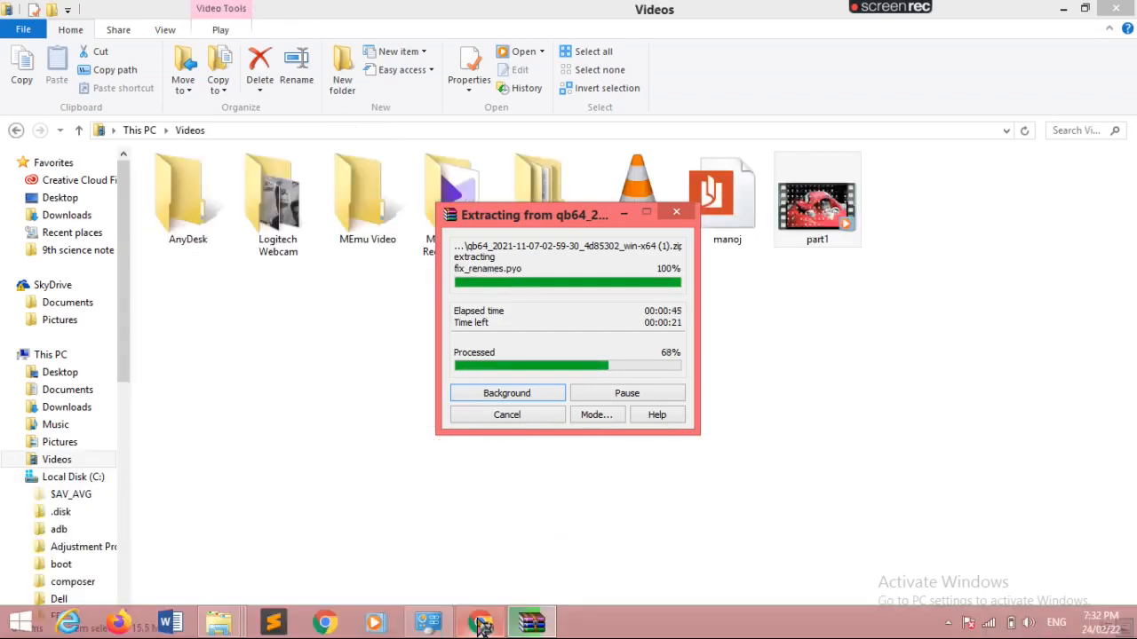
Switch to Chrome, and minimize the open Chrome, File Explorer and System windows to clear the desktop.
left_click(482, 626)
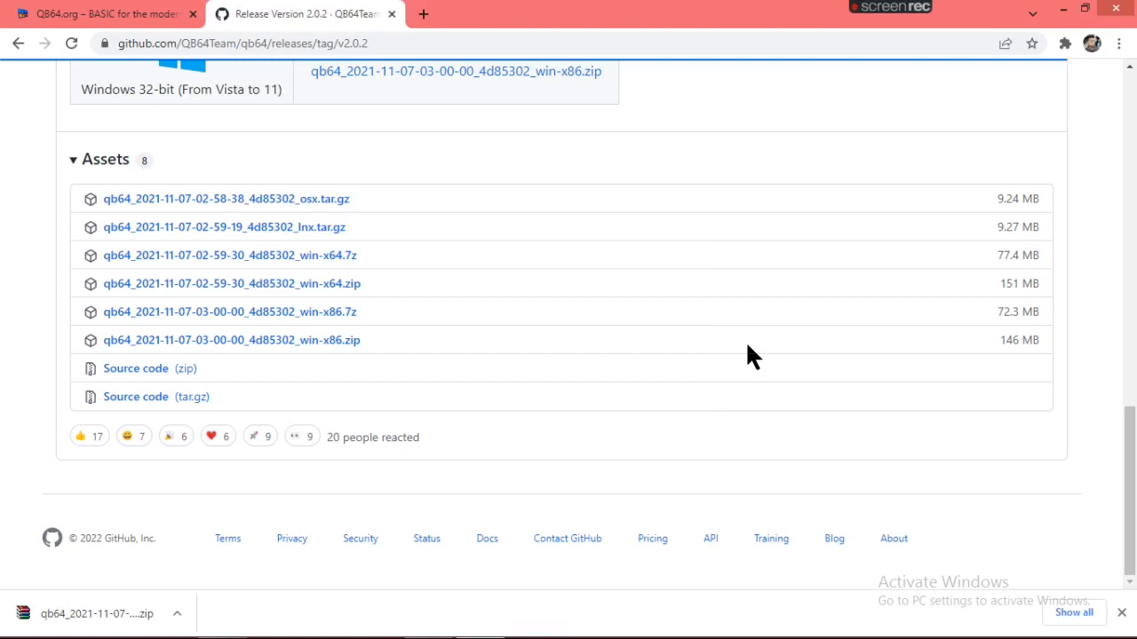
left_click(1061, 12)
left_click(1061, 12)
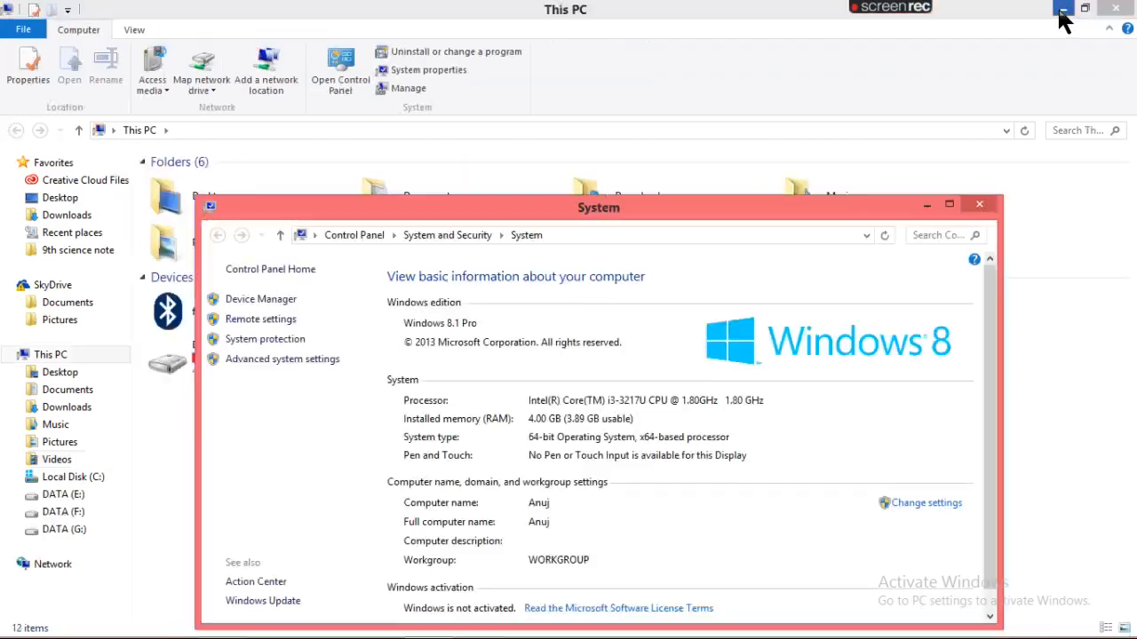
left_click(1059, 11)
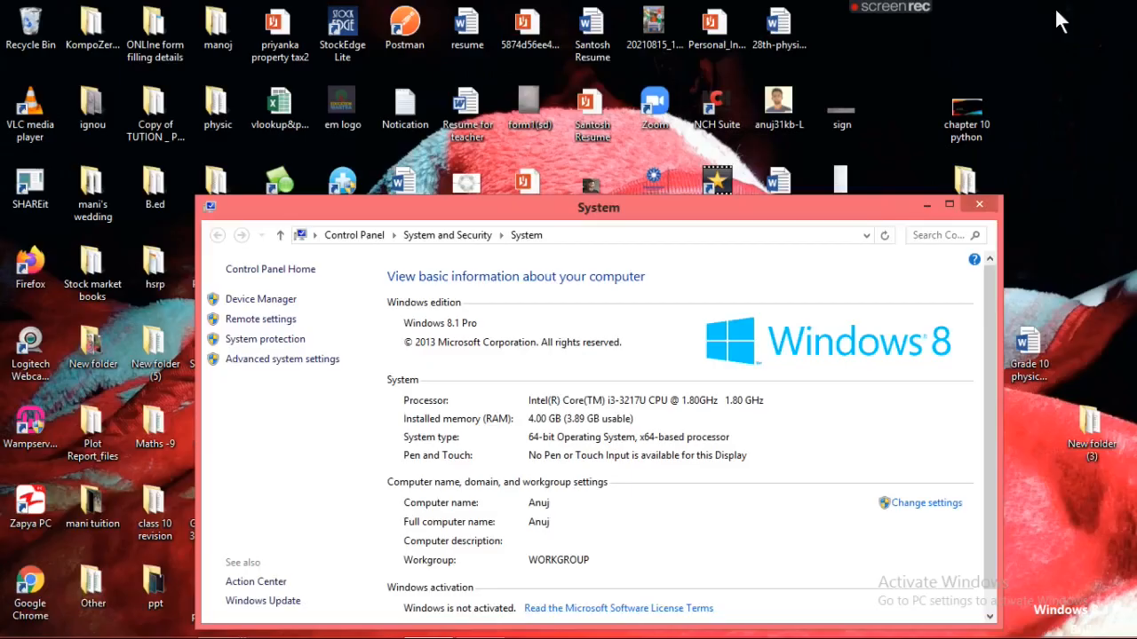
left_click(926, 206)
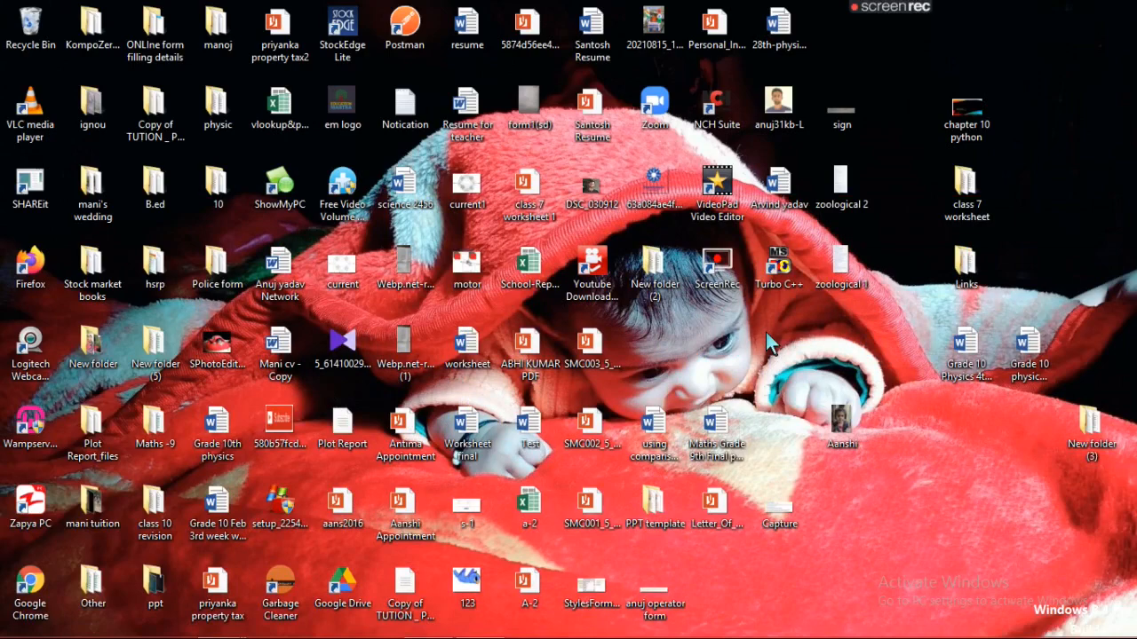
Open a maximized File Explorer window and go to the inner program folder C:\qb64\qb64.
key("super+e")
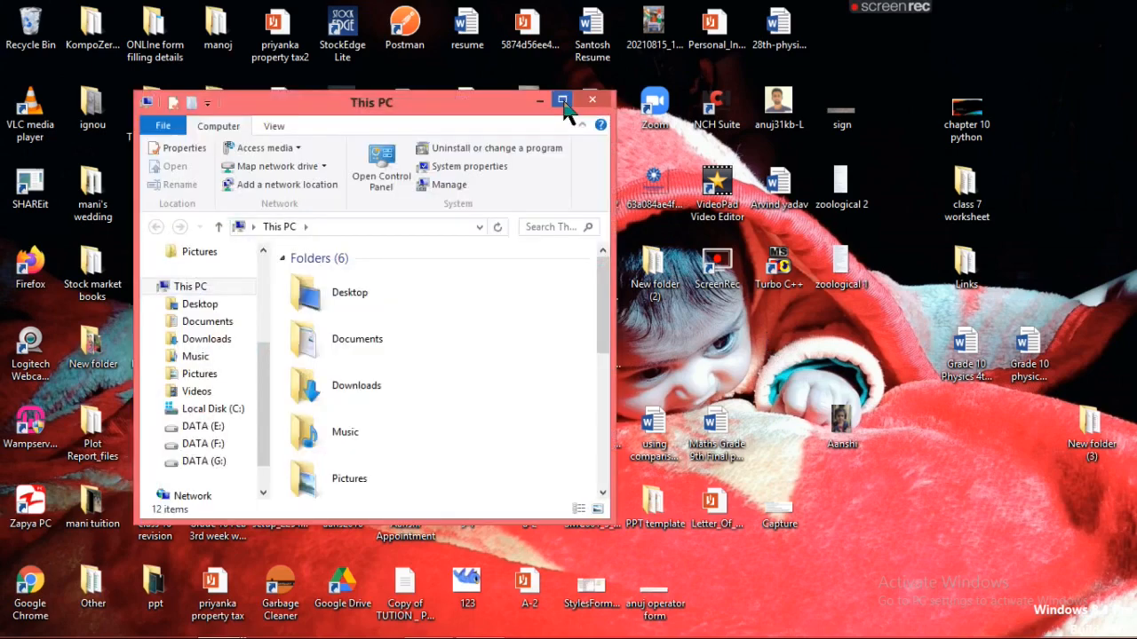
left_click(562, 98)
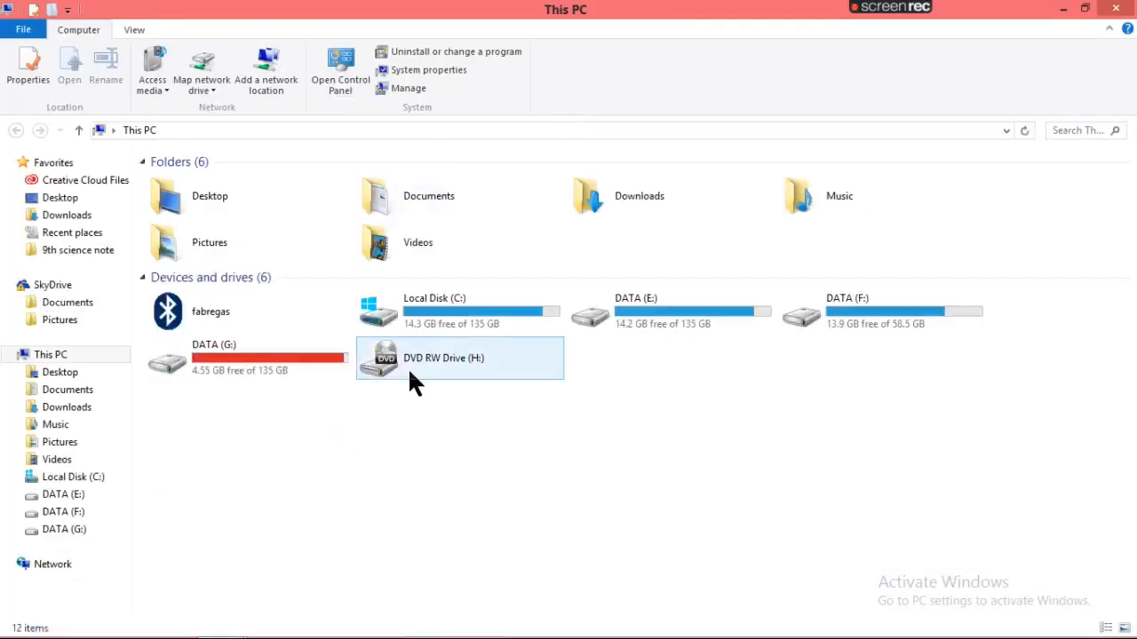
left_click(464, 308)
double_click(464, 314)
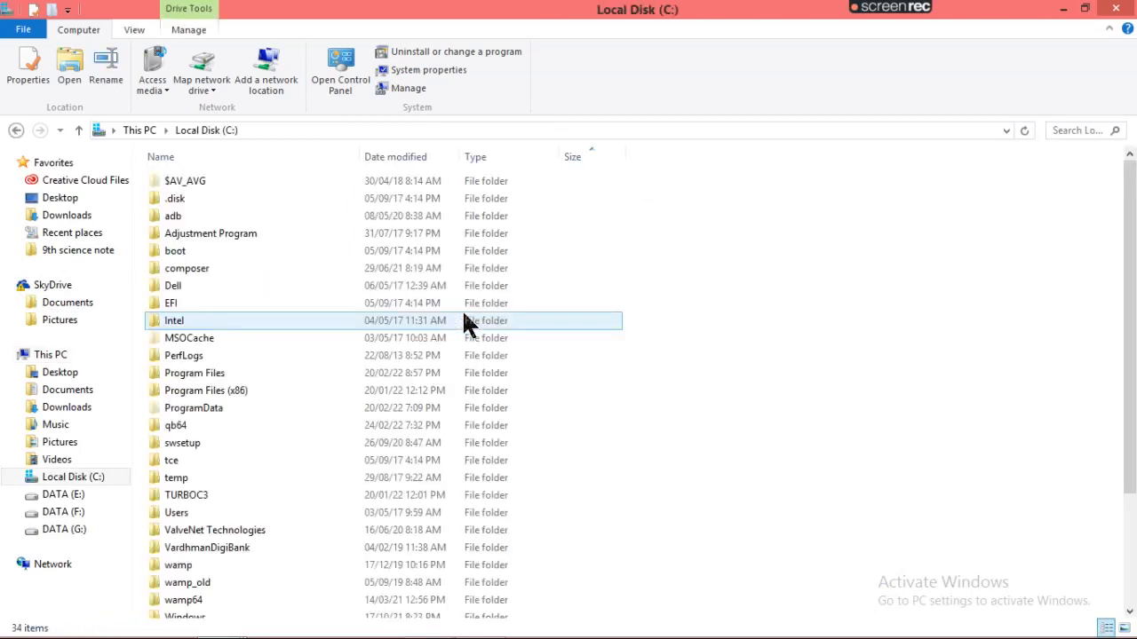
double_click(192, 425)
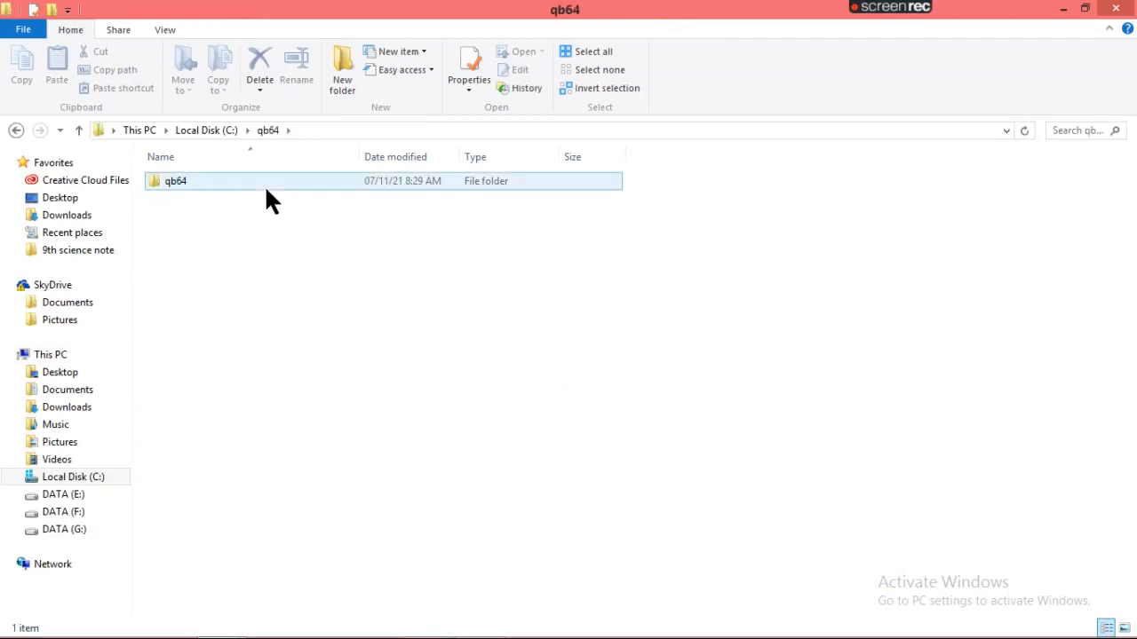
left_click(266, 186)
double_click(265, 184)
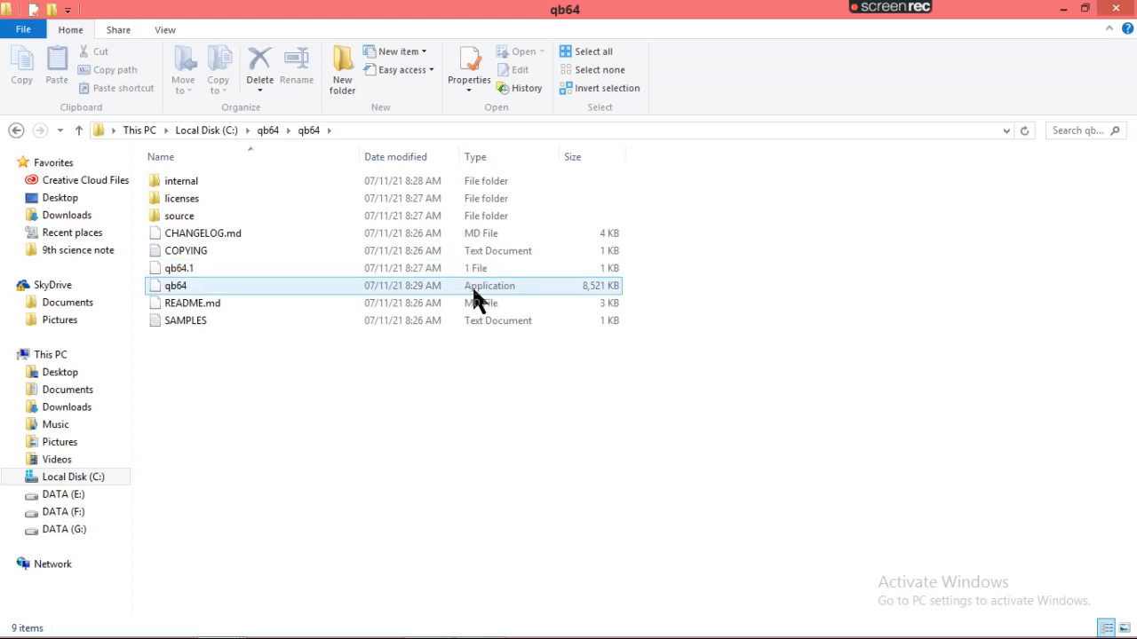
Launch the qb64 application normally and close its window again.
left_click(199, 287)
double_click(200, 286)
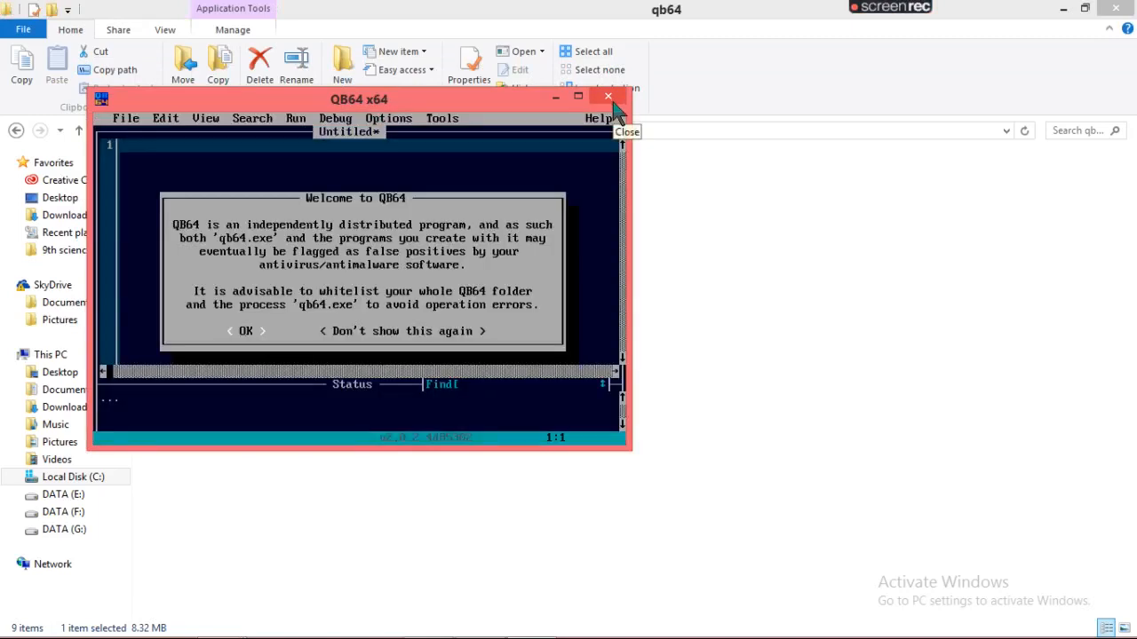
left_click(609, 98)
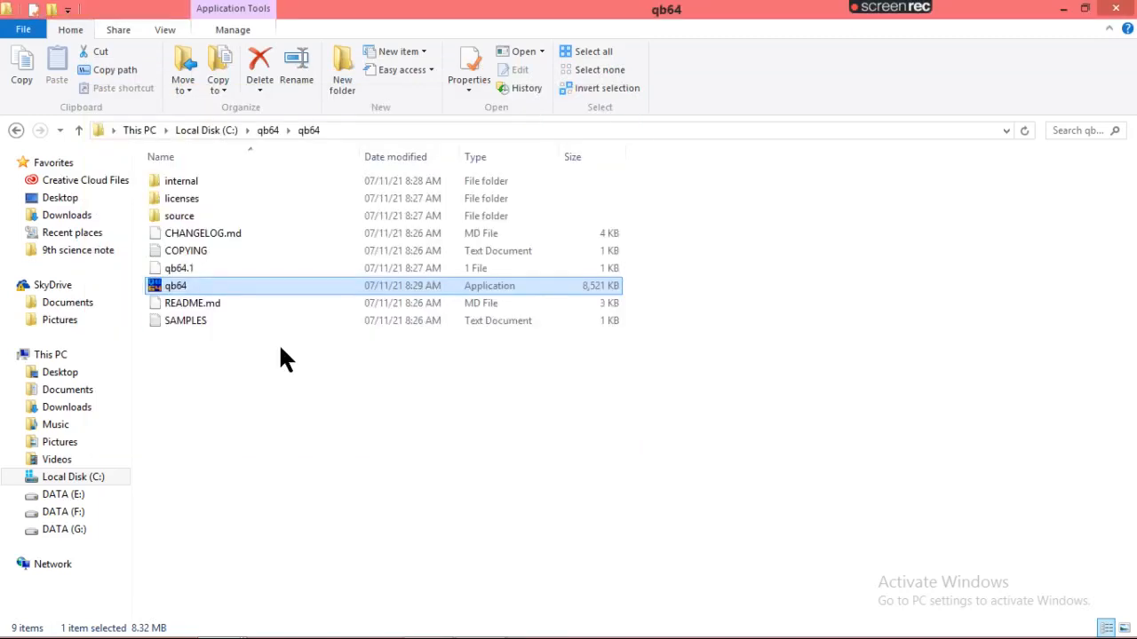
Run the qb64 application as administrator, accept the welcome notice, and maximize the QB64 window.
right_click(205, 287)
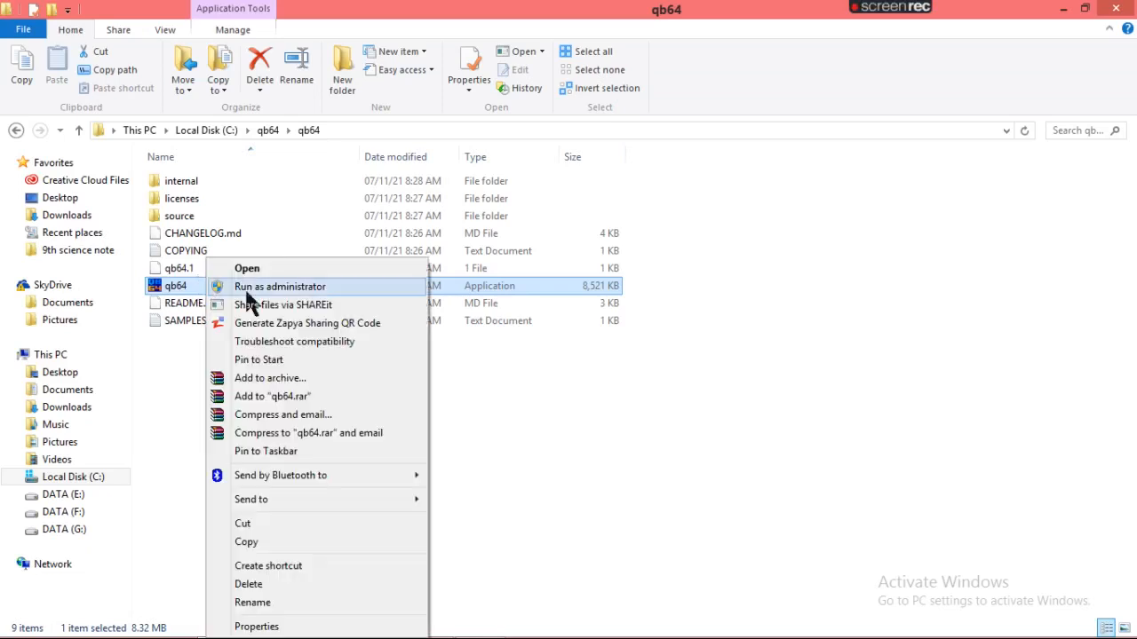
left_click(273, 288)
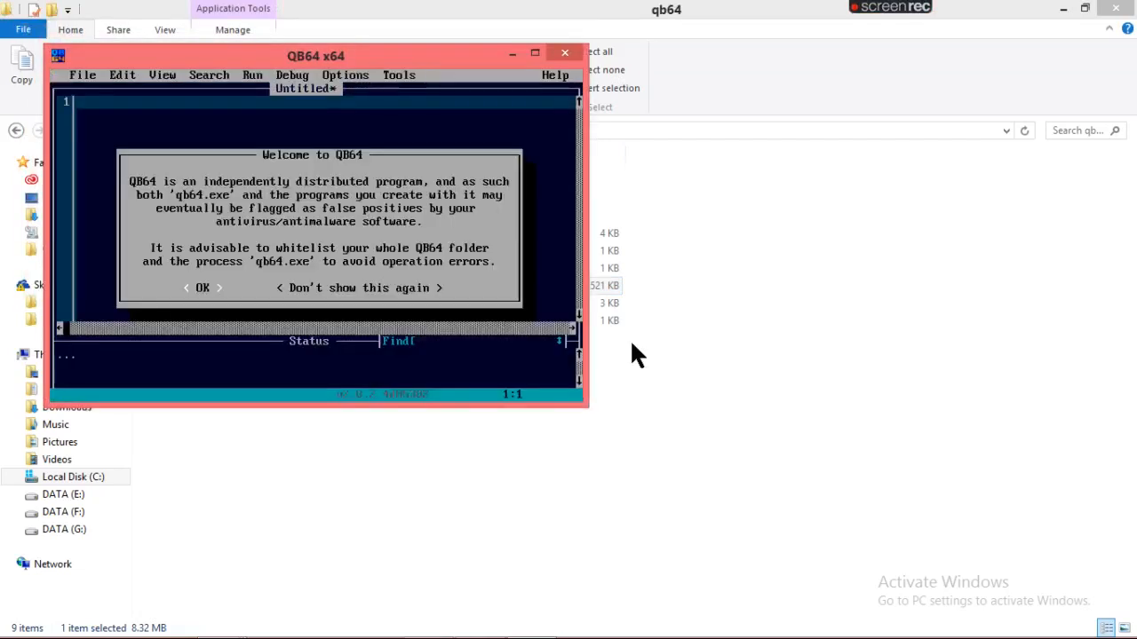
left_click(202, 288)
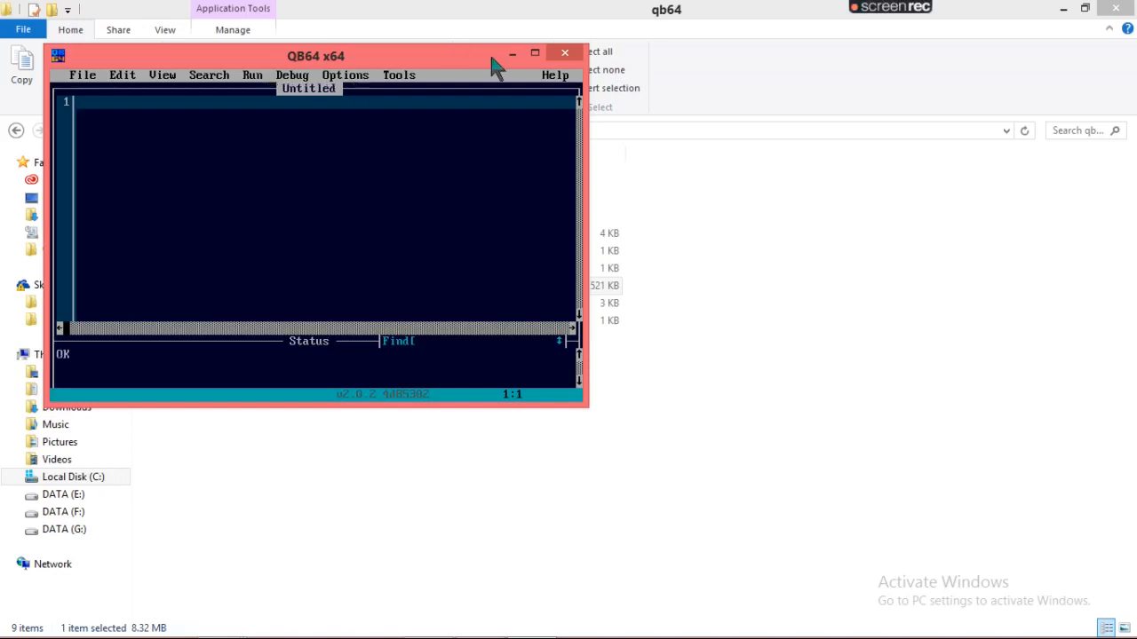
left_click(533, 54)
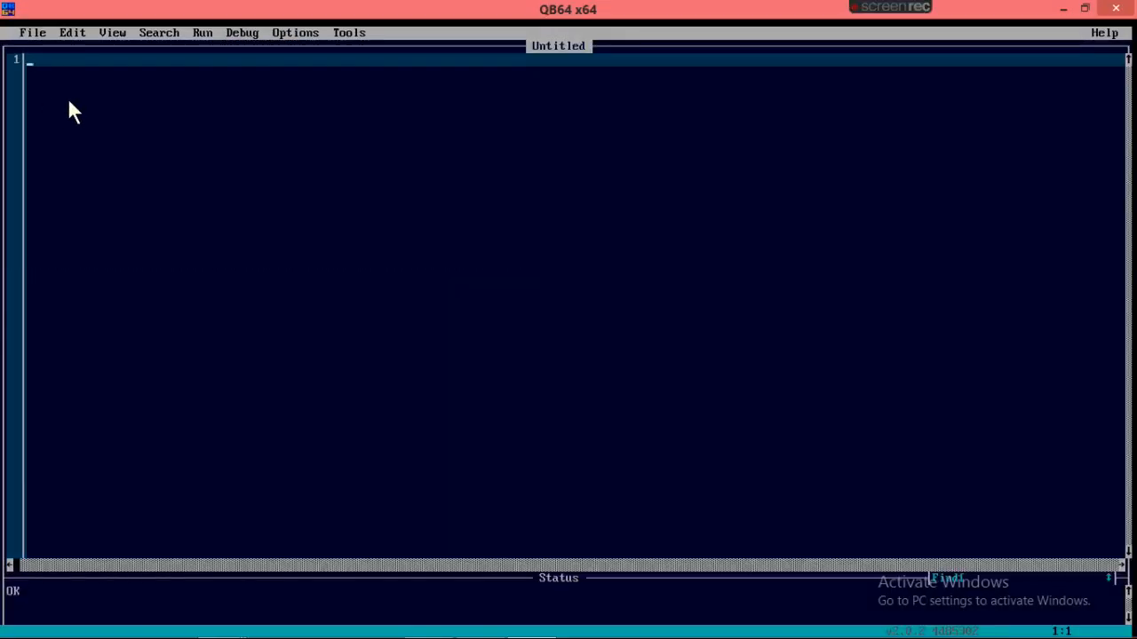
Write a two-line program with cls and print 6, then run it and accept compiling to the QB64 folder.
type("c")
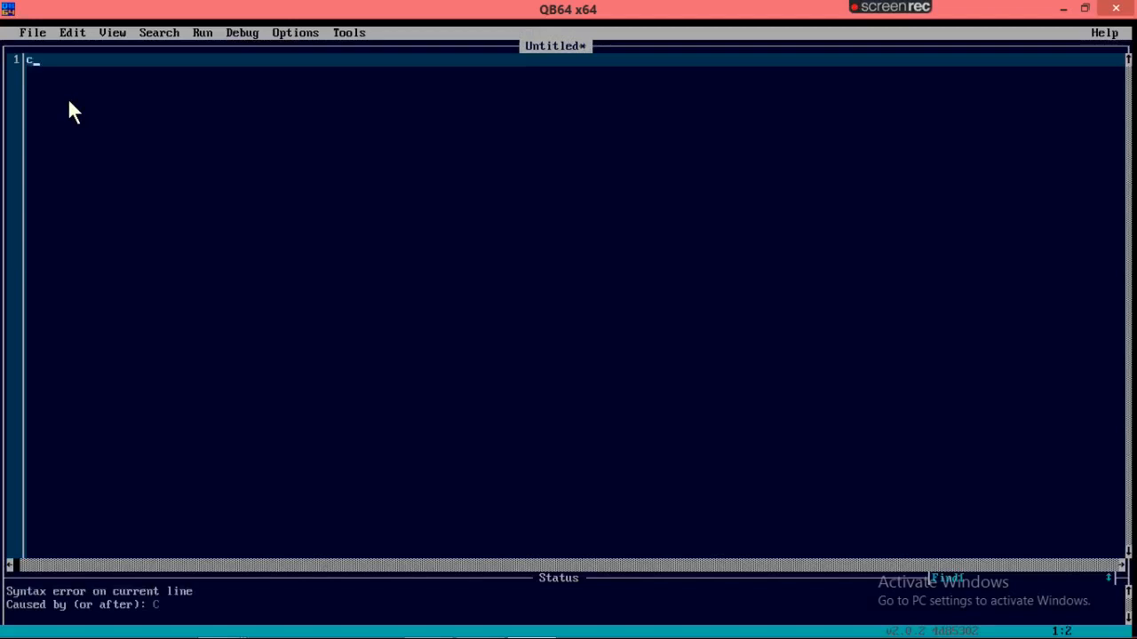
type("ls")
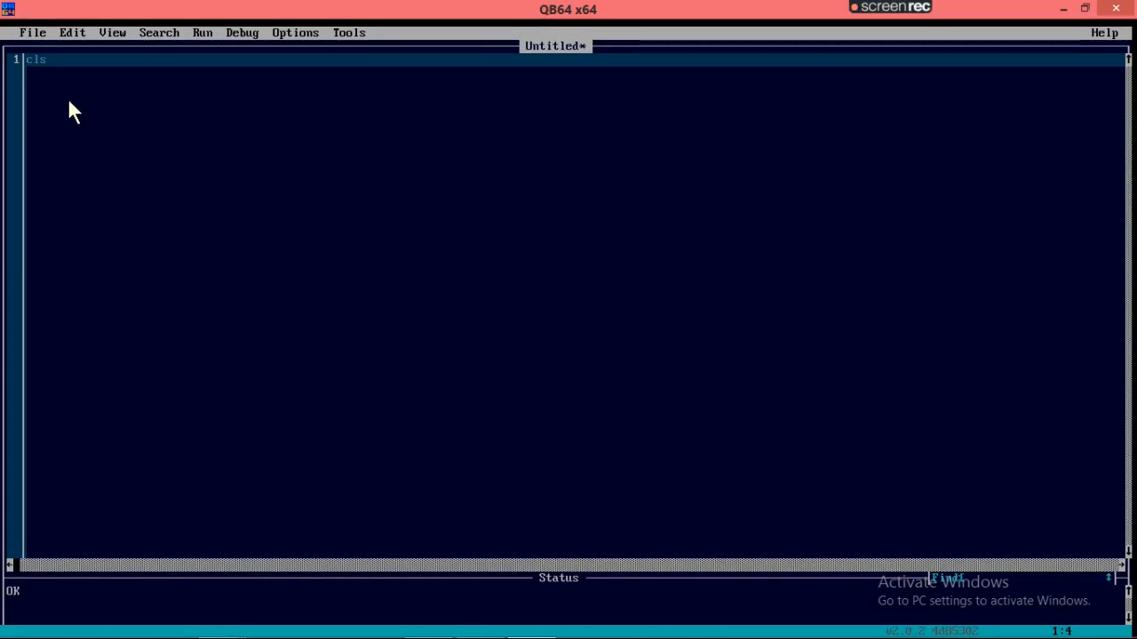
key("Return")
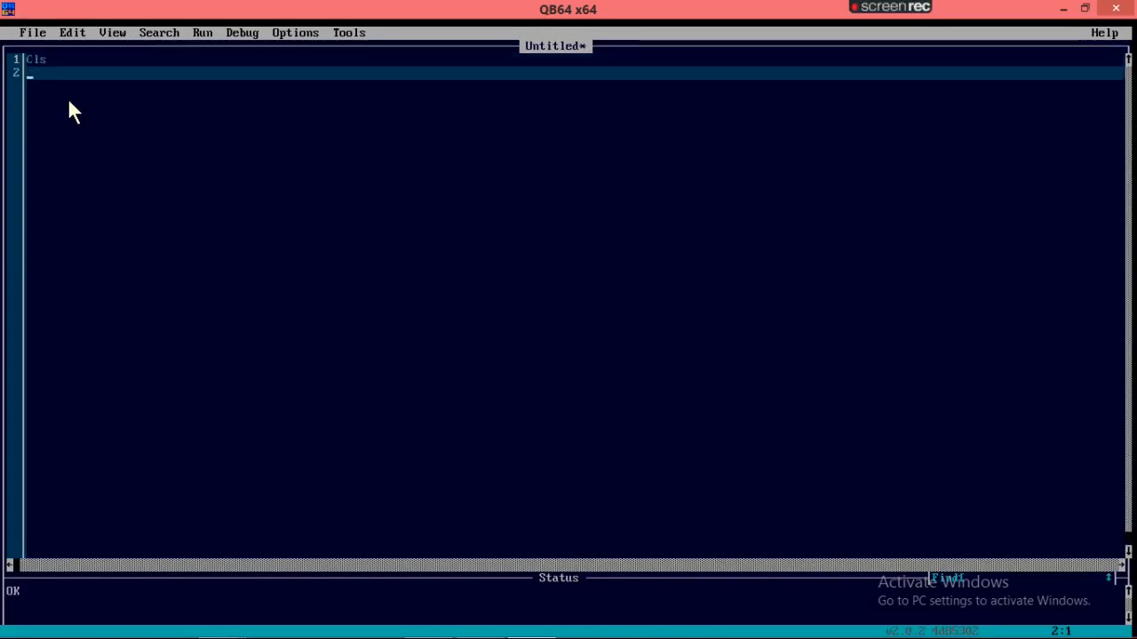
type("print ")
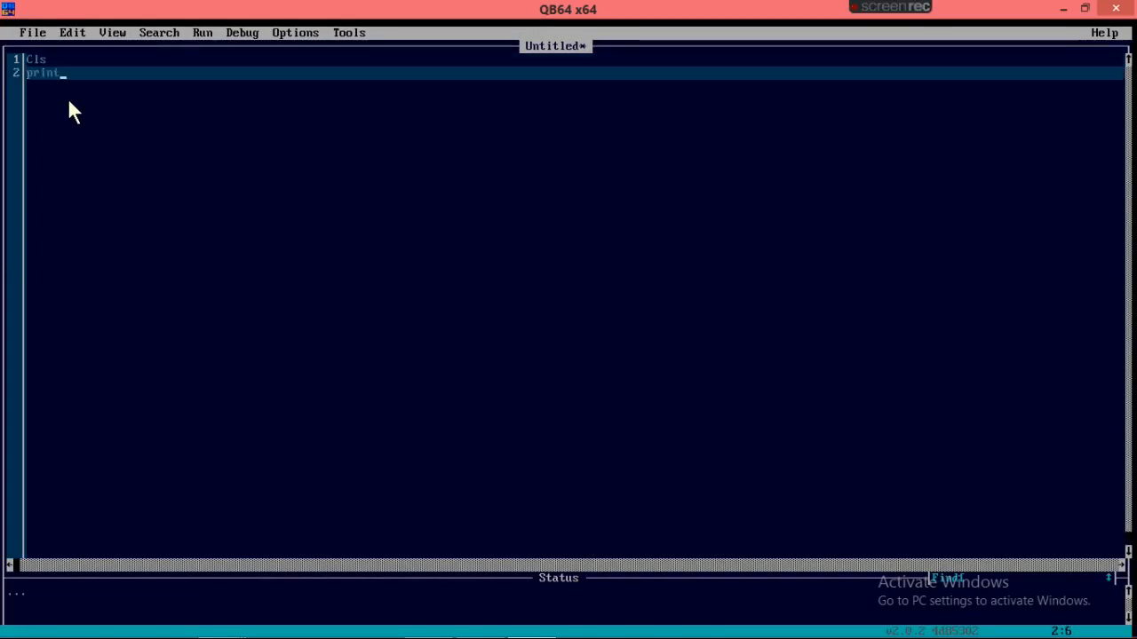
type("6")
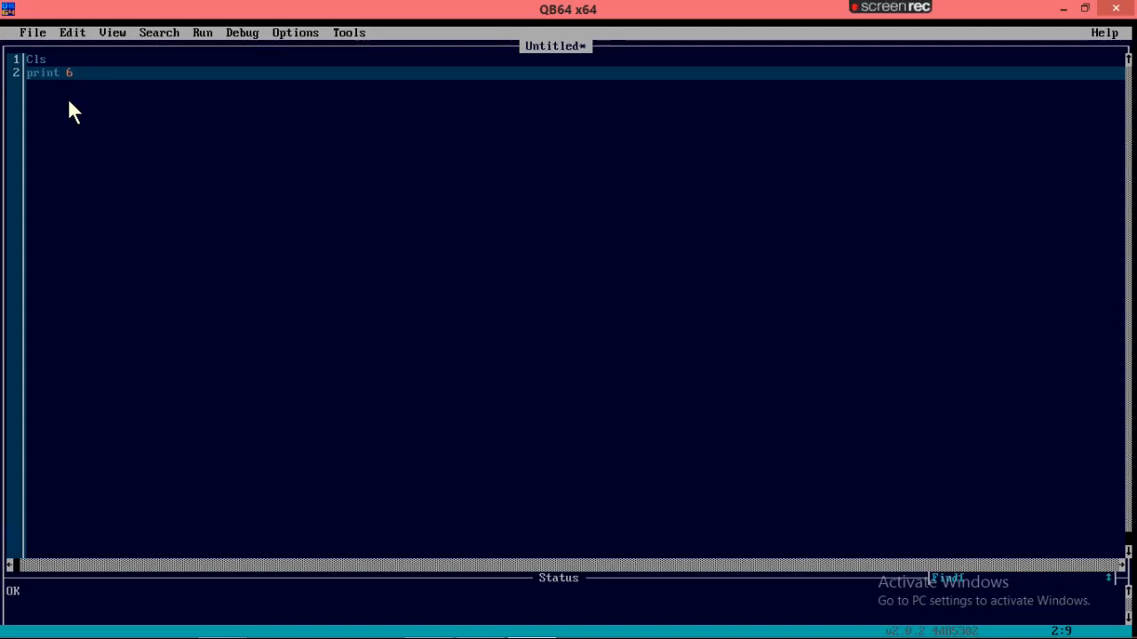
key("F5")
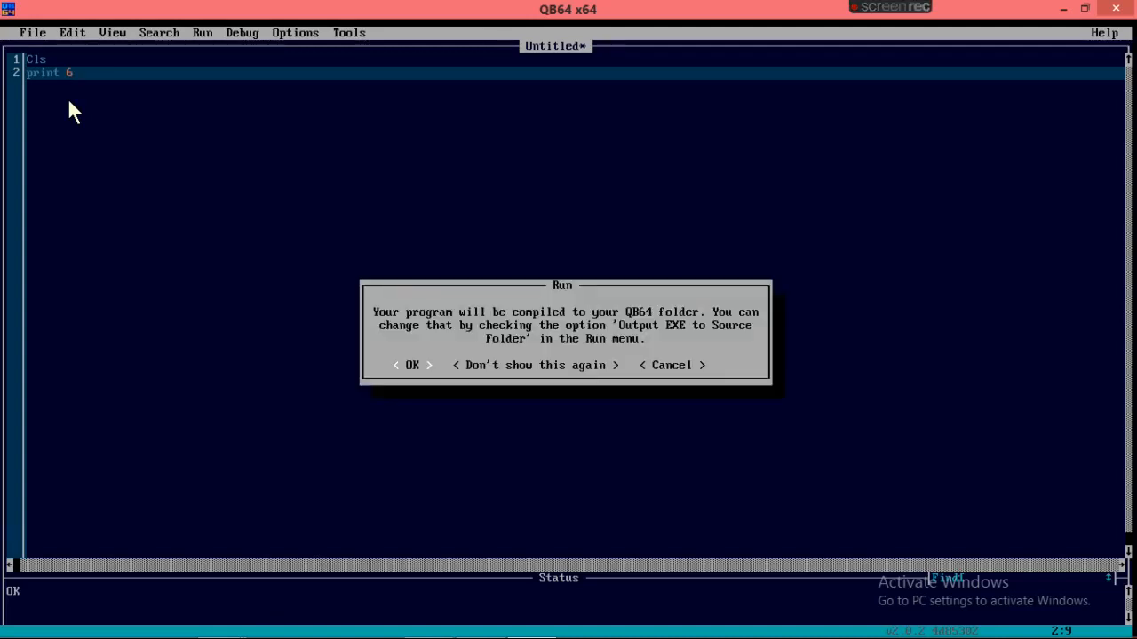
left_click(411, 367)
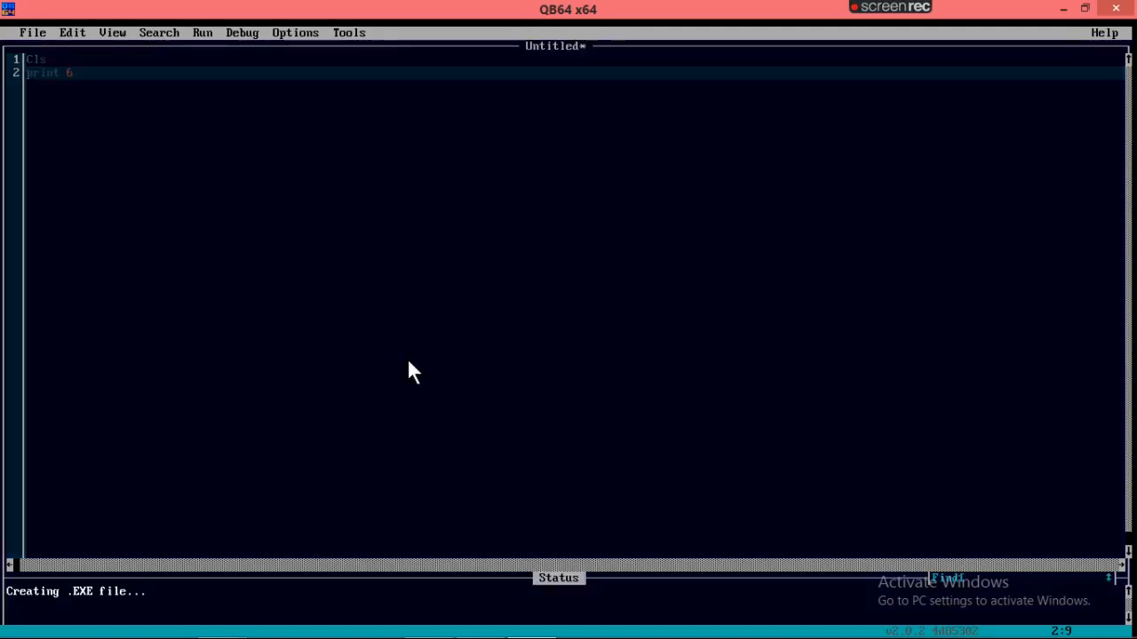